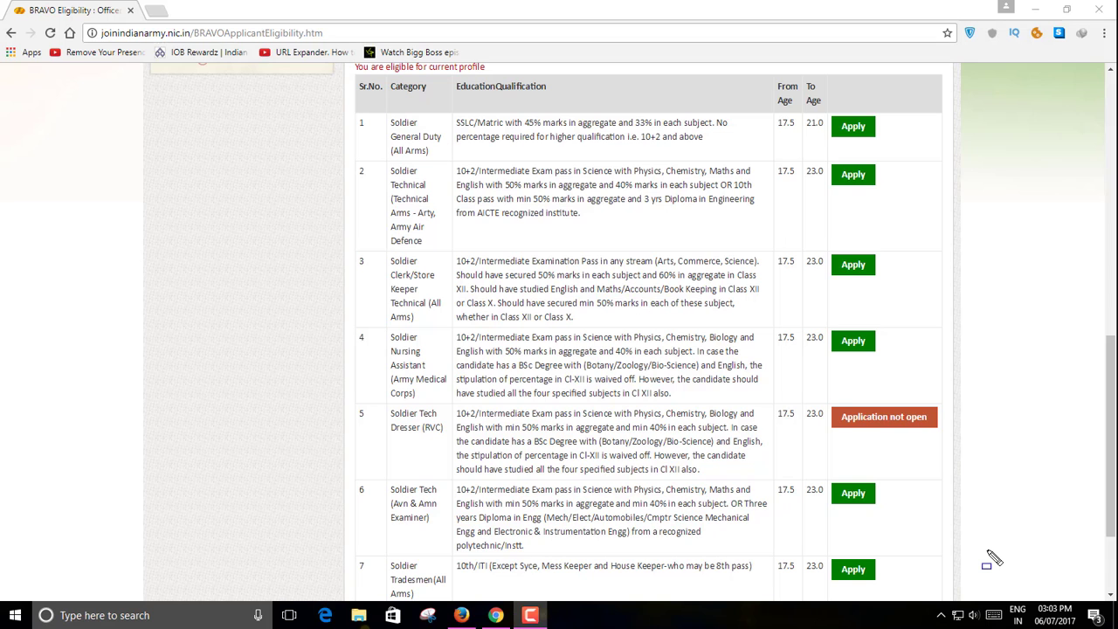
scroll(994, 559, "up", 5)
scroll(989, 557, "up", 3)
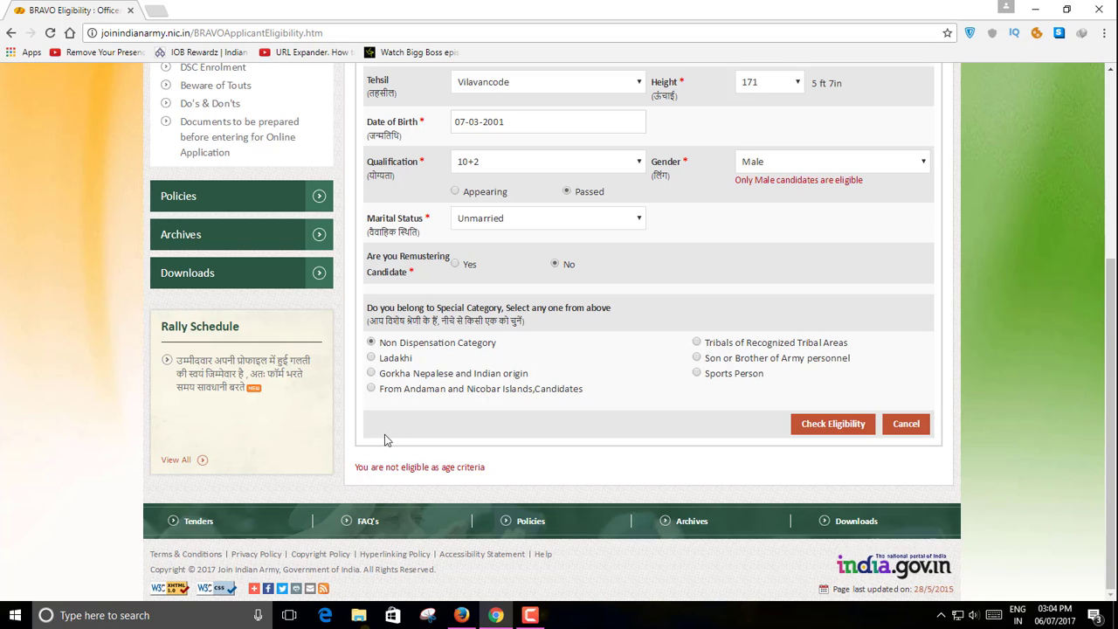
mouse_move(342, 444)
left_mouse_down()
mouse_move(441, 495)
mouse_move(498, 479)
left_mouse_up()
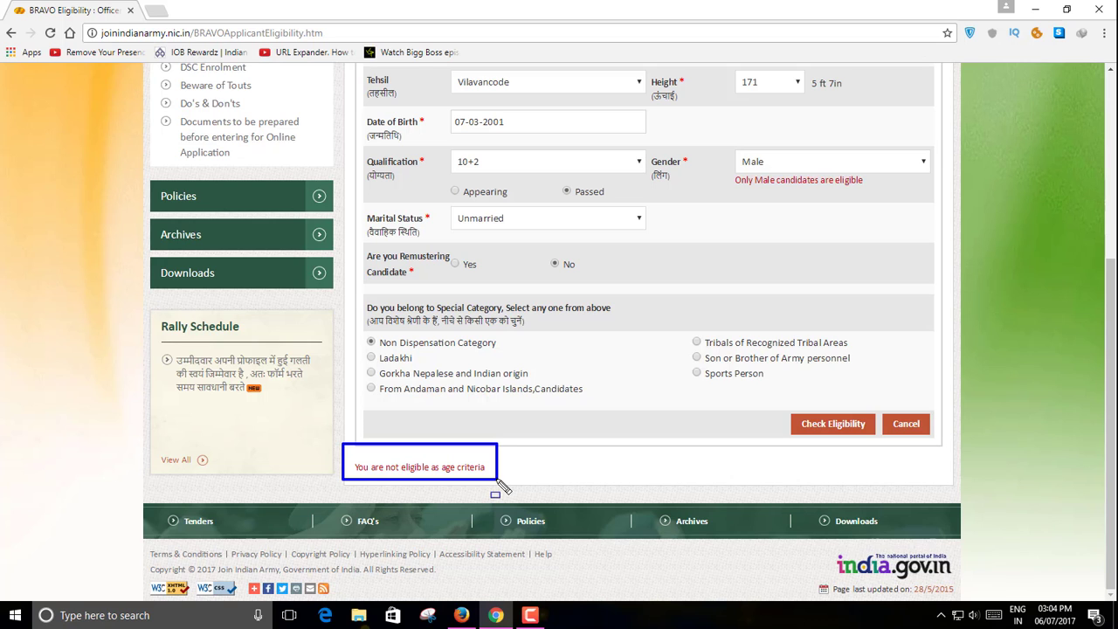
scroll(504, 487, "up", 4)
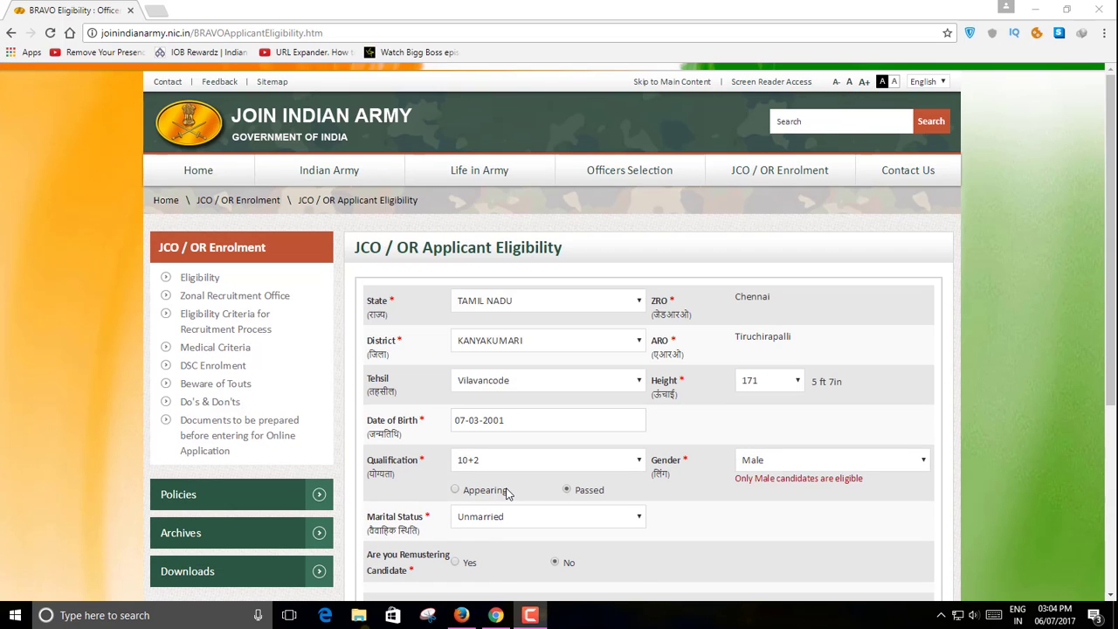
- Go back to the home page and open the JCO / OR Apply / Login page
left_click(220, 170)
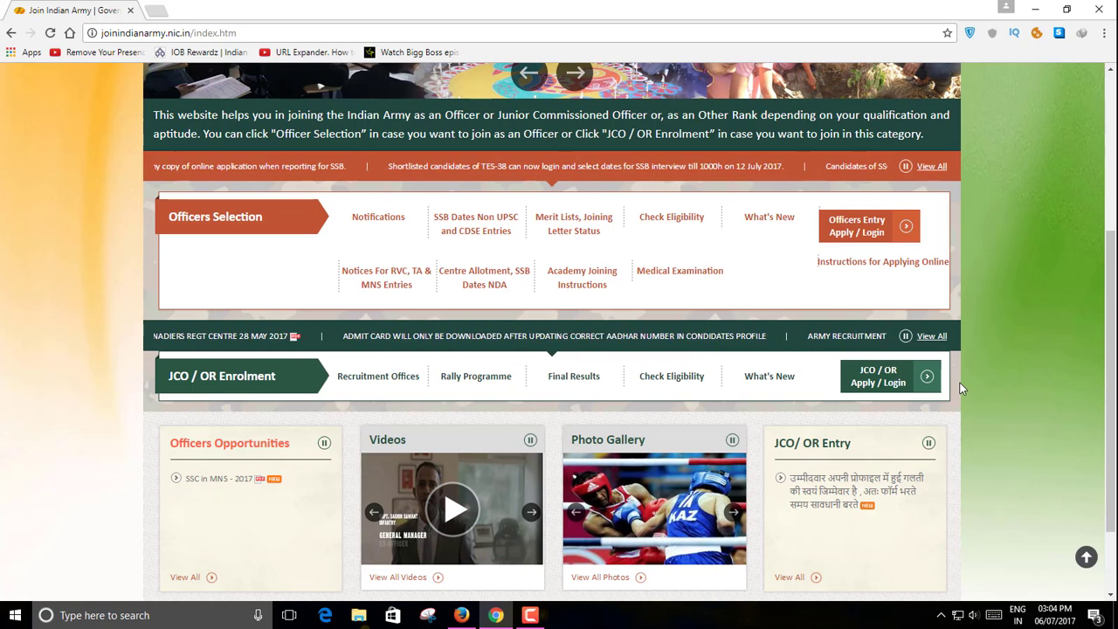
left_click(926, 378)
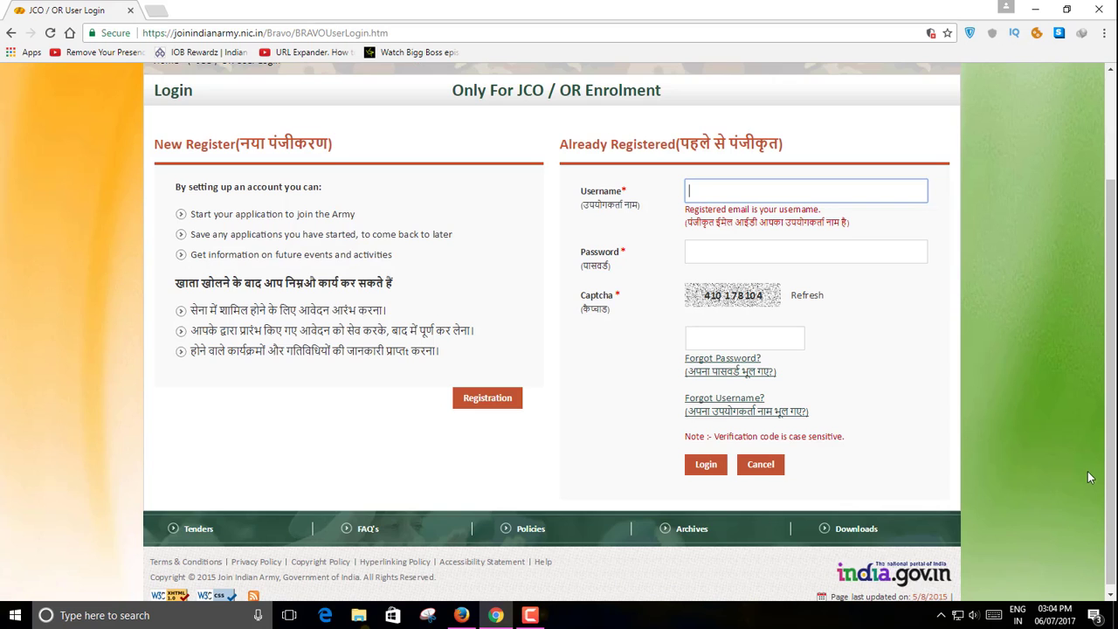
scroll(1083, 470, "up", 2)
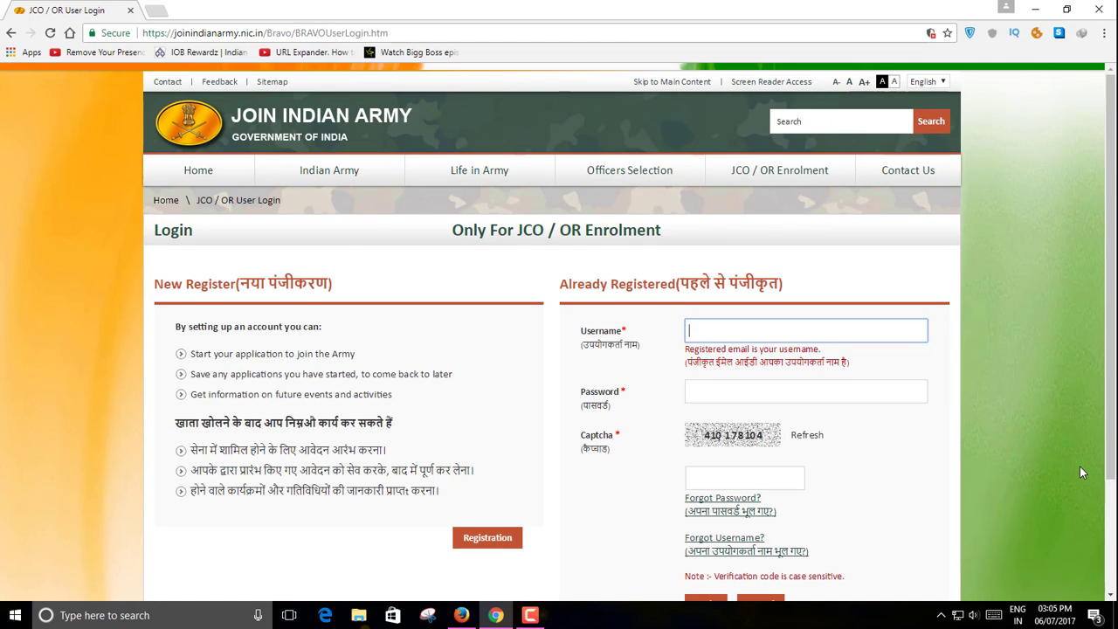
scroll(1079, 466, "down", 2)
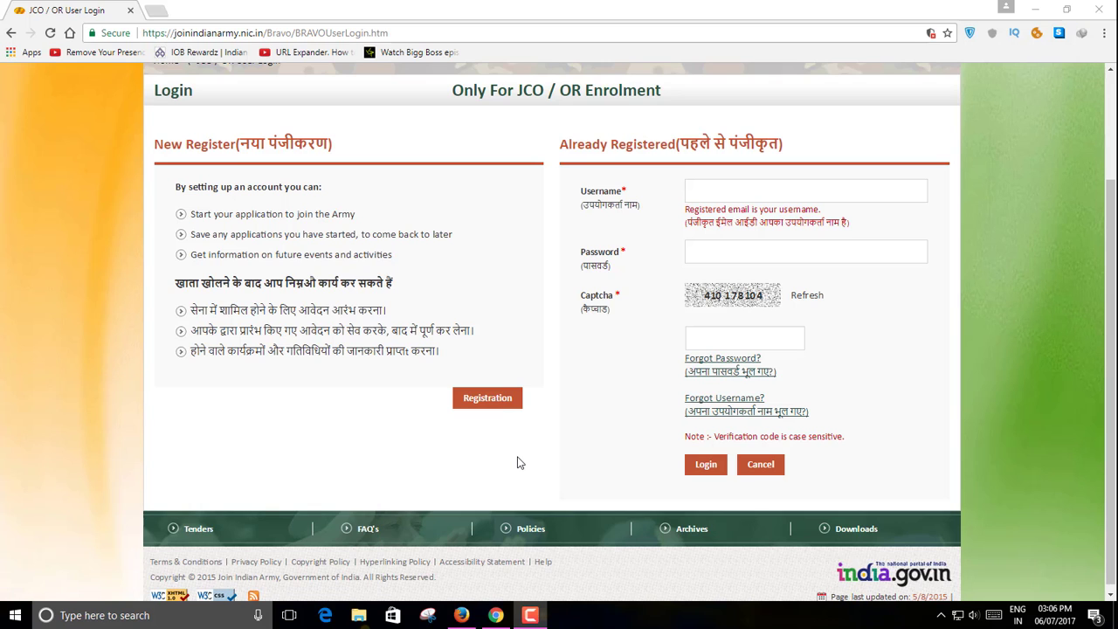
- Start a new registration and continue past the instructions to the registration form
left_click(504, 404)
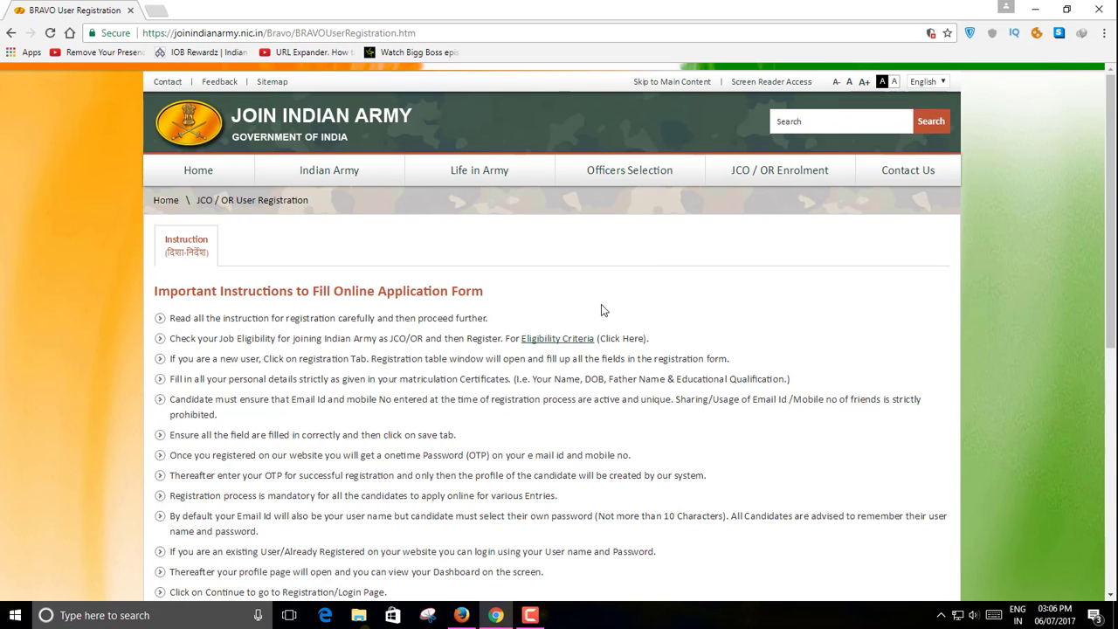
scroll(601, 304, "down", 1)
scroll(601, 304, "down", 1)
scroll(559, 331, "down", 4)
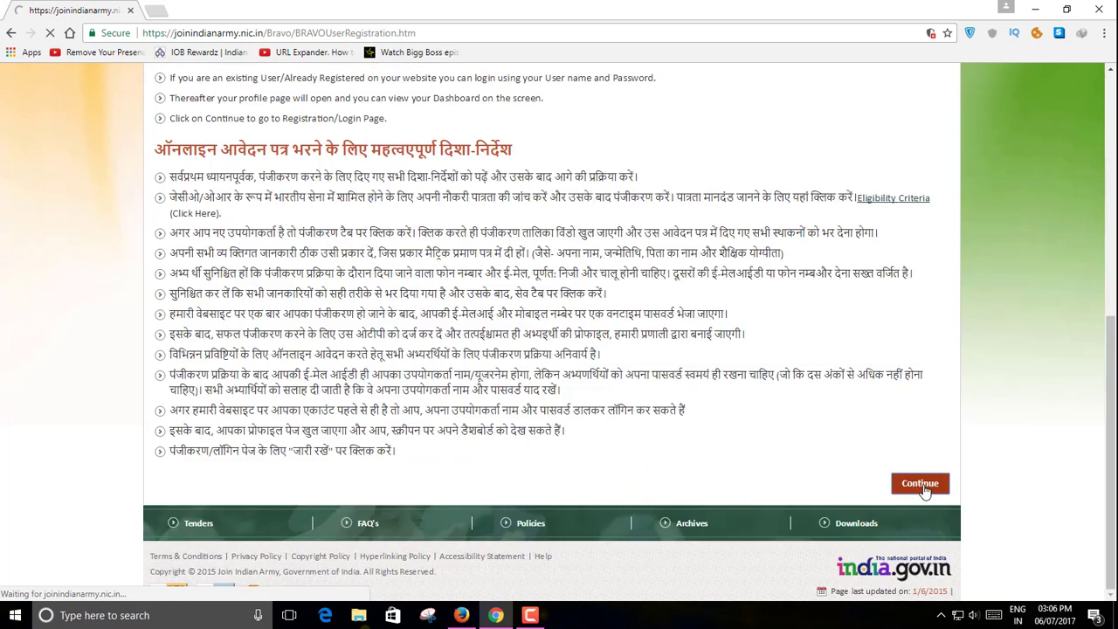
left_click(923, 486)
- Enter the candidate's Aadhaar number and full name
left_click(652, 338)
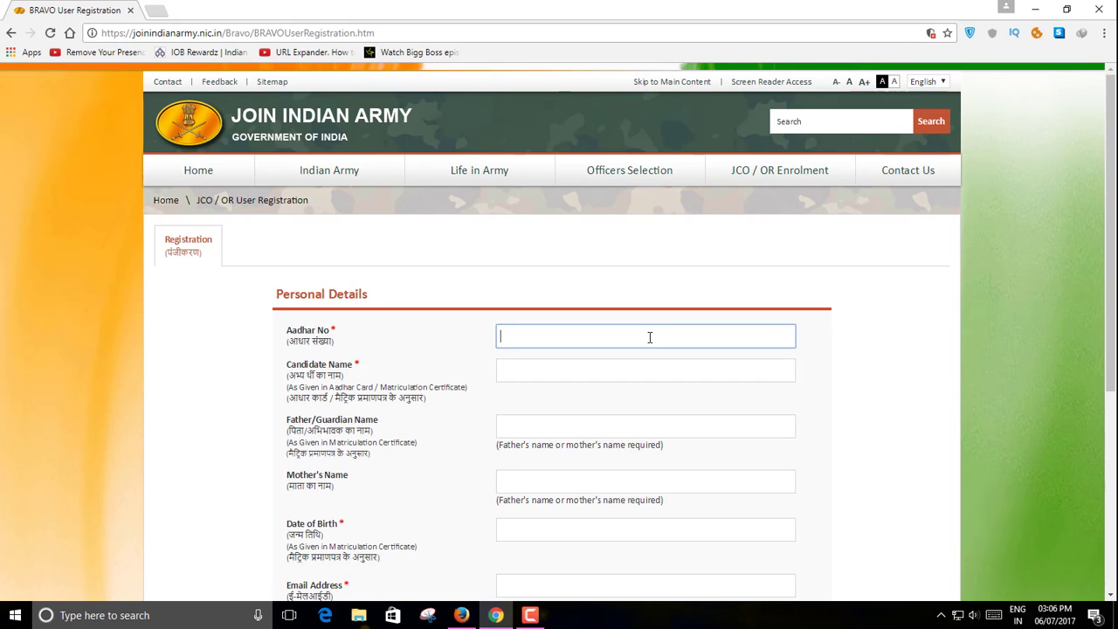
left_click(556, 368)
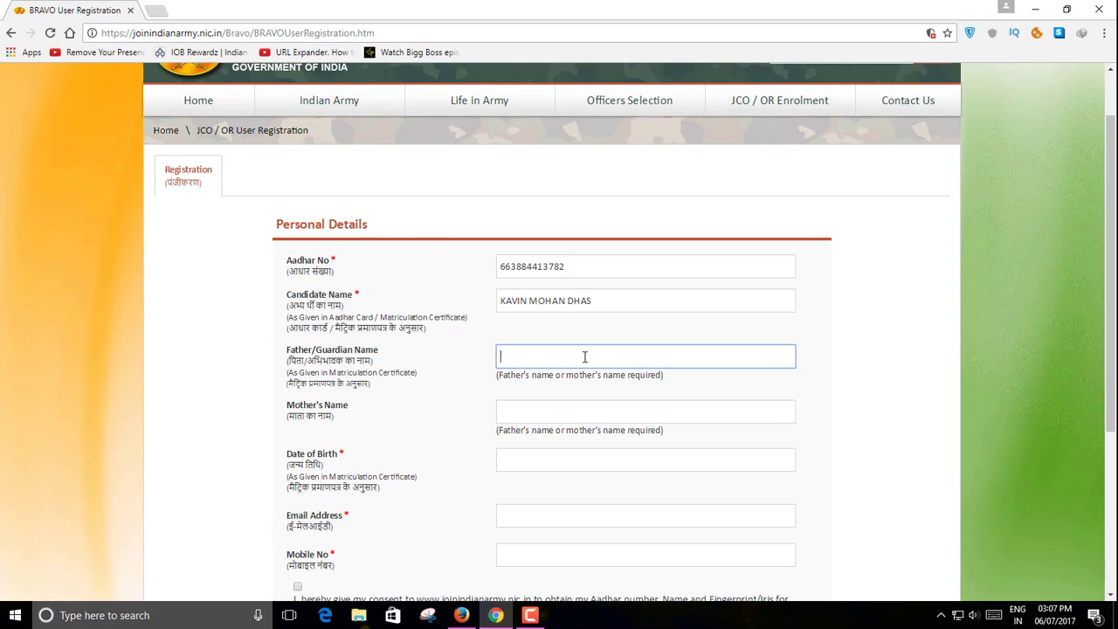
left_click(578, 415)
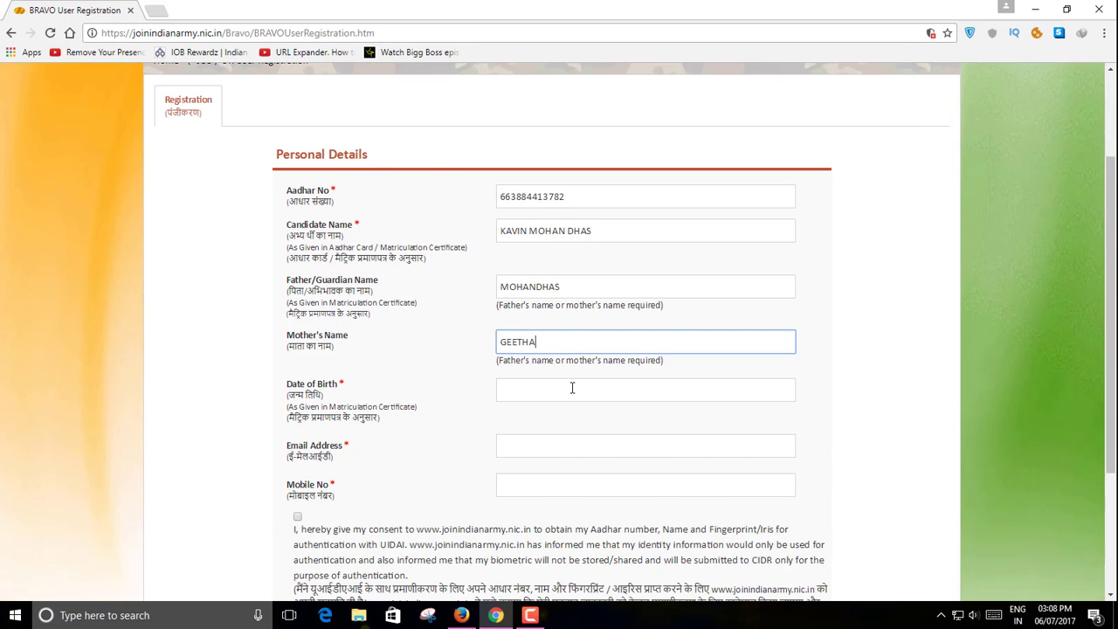
- Set the date of birth to 1 March 2000 in the calendar
left_click(573, 387)
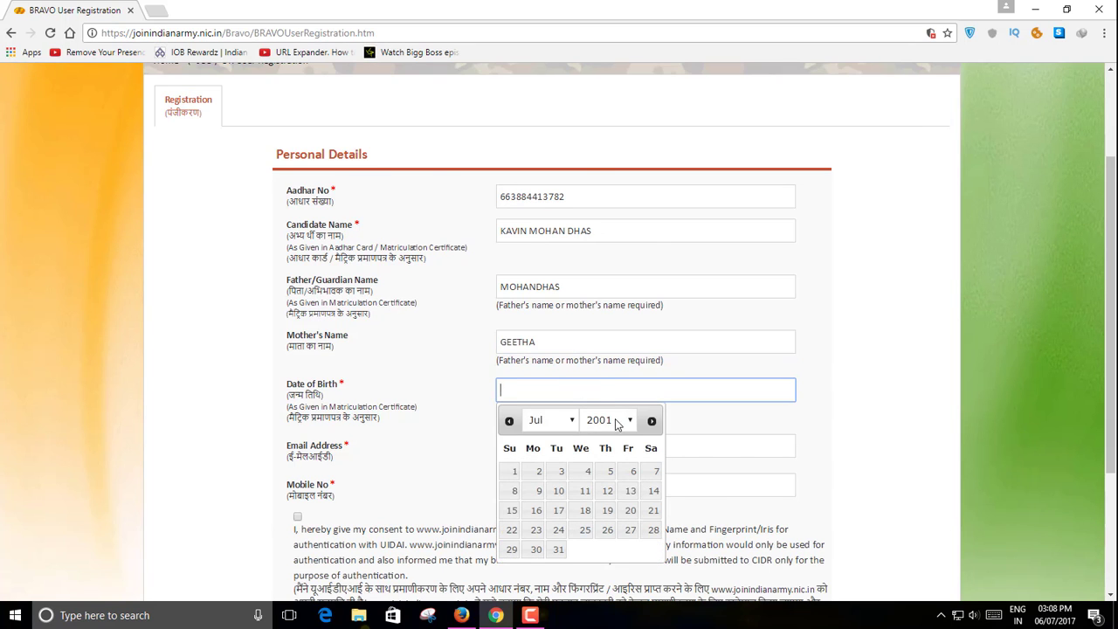
left_click(615, 421)
left_click(623, 386)
left_click(568, 422)
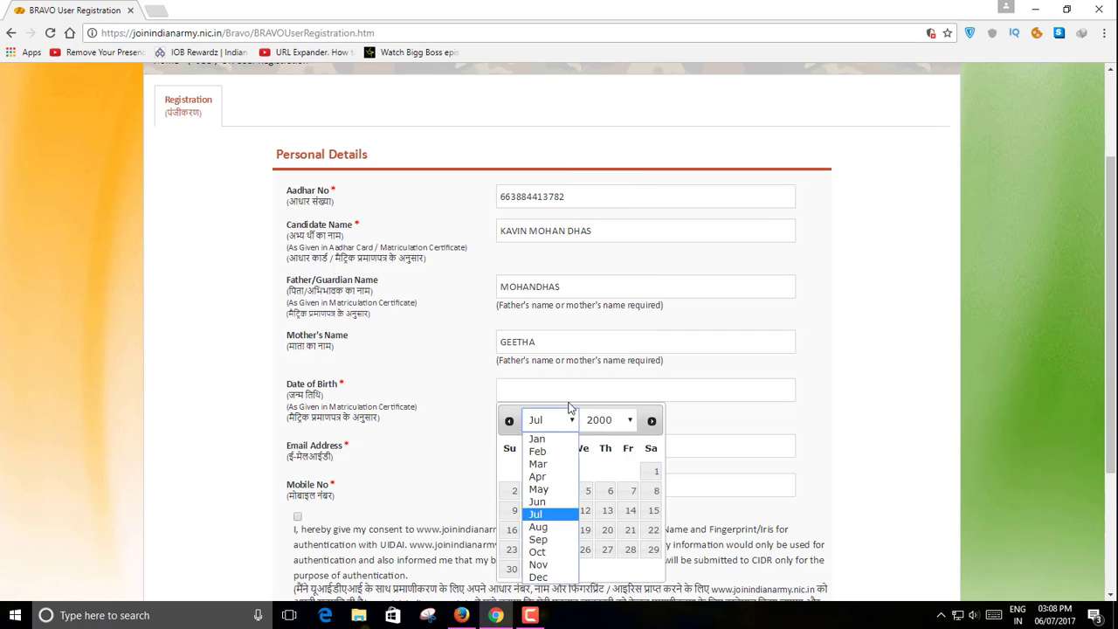
left_click(559, 464)
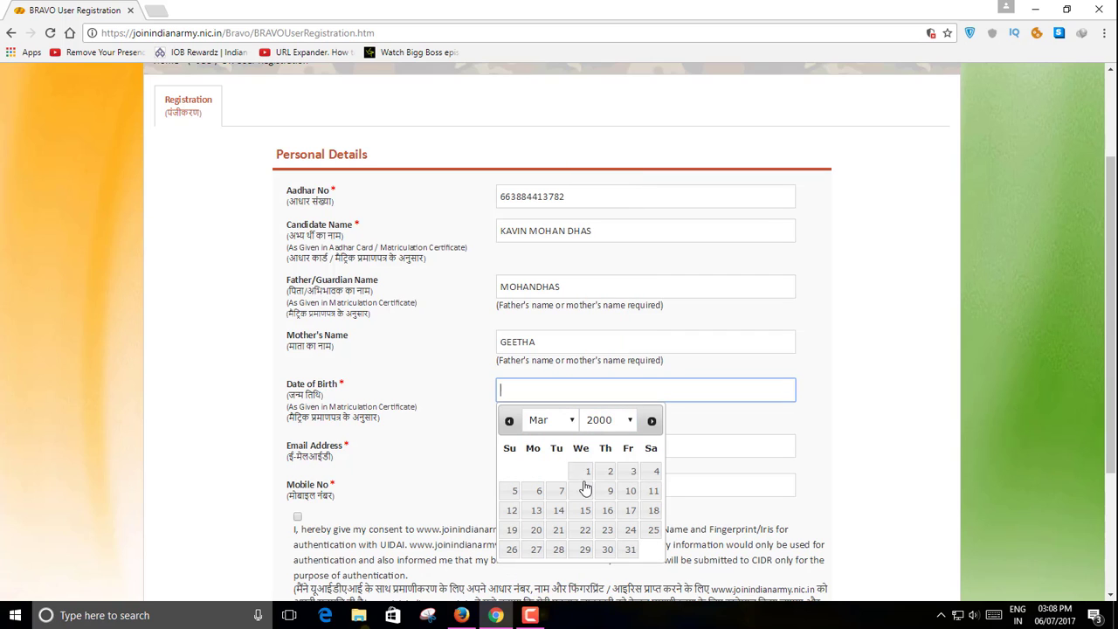
left_click(585, 472)
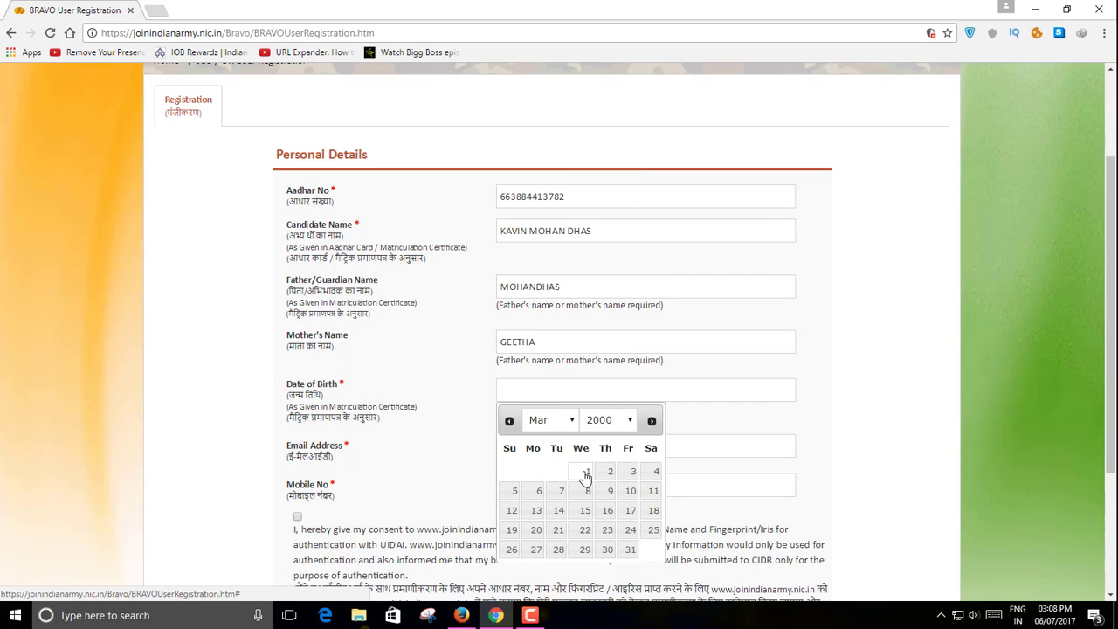
scroll(554, 419, "down", 1)
left_click(555, 378)
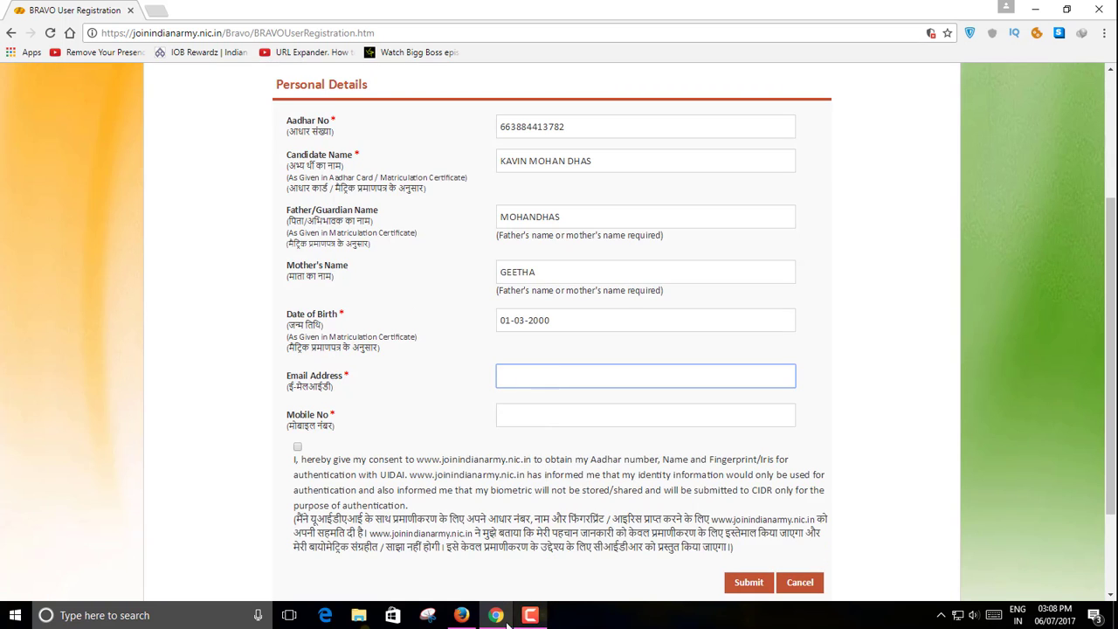
- Enter the e-mail address and mobile number, give consent and submit the registration details
left_click(461, 614)
left_click(1087, 66)
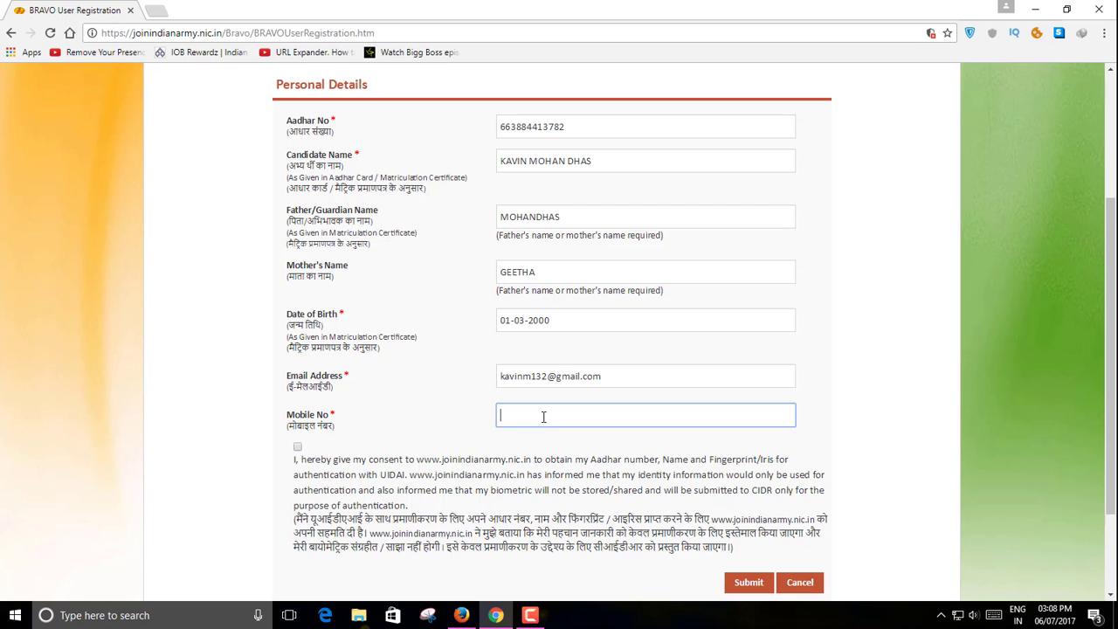
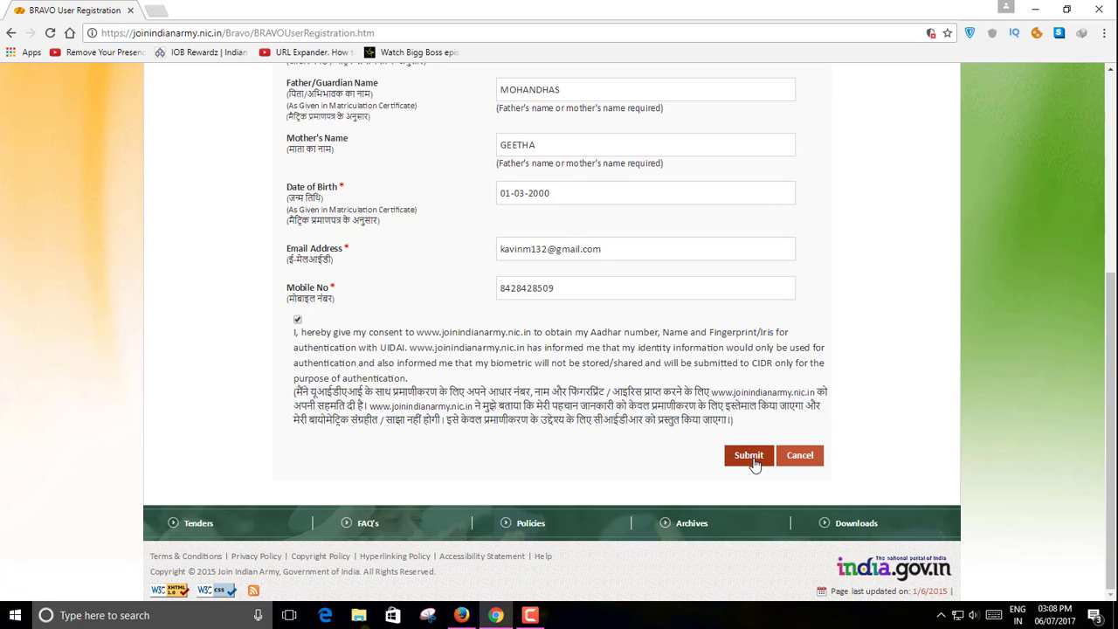
left_click(748, 456)
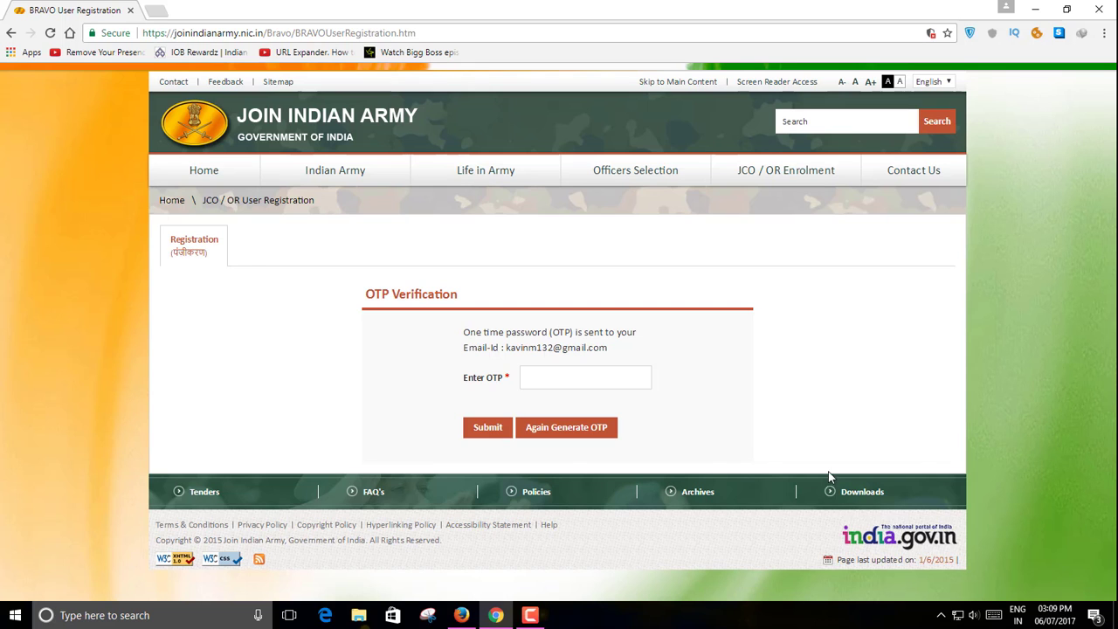
- Copy the one-time code from the JCO/OR registration e-mail in Gmail and return to the OTP page
left_click(461, 615)
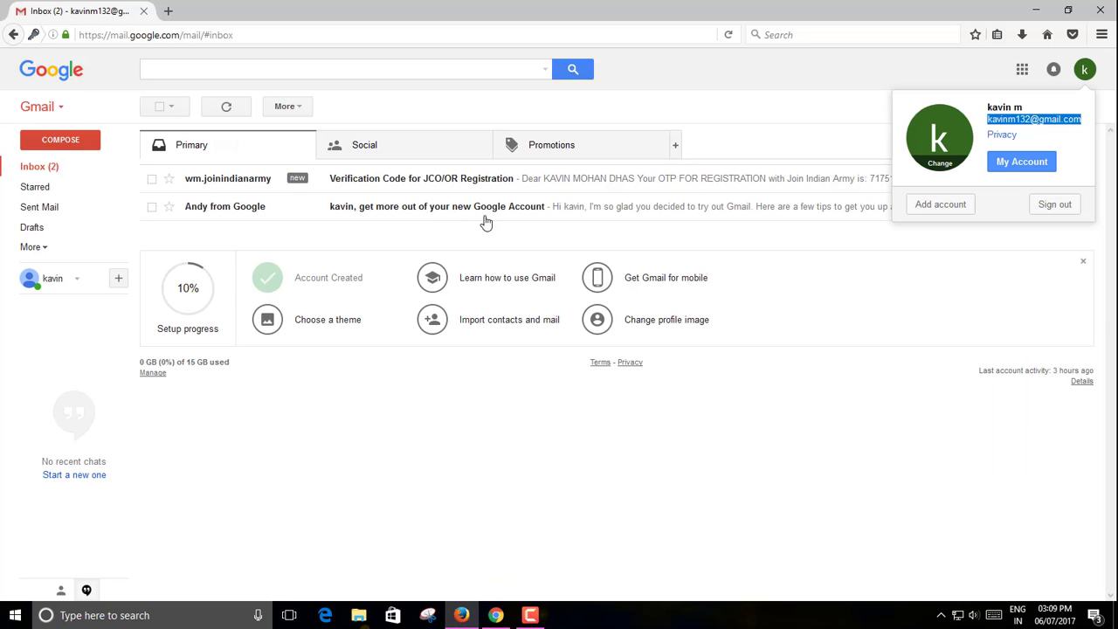
left_click(529, 185)
left_click_drag(433, 232, 473, 234)
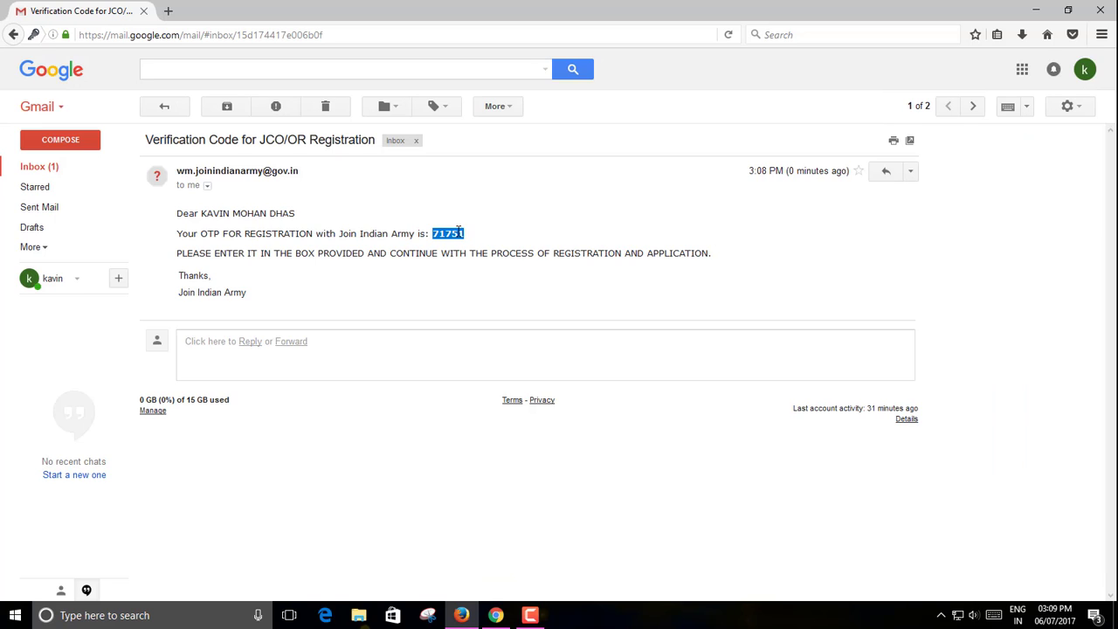
right_click(460, 233)
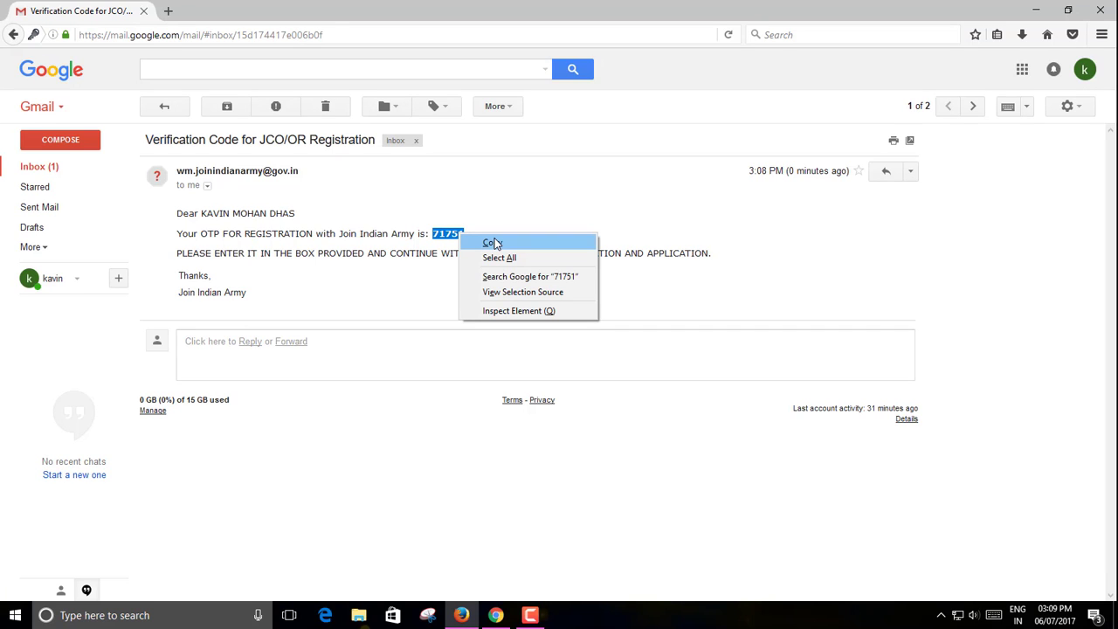
left_click(493, 243)
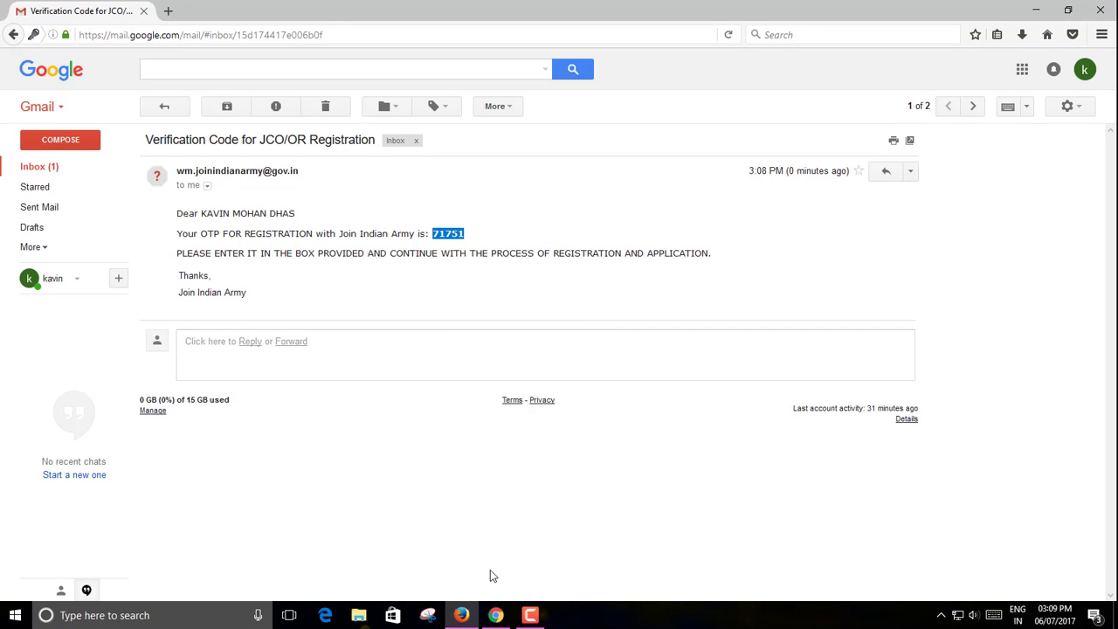
left_click(495, 614)
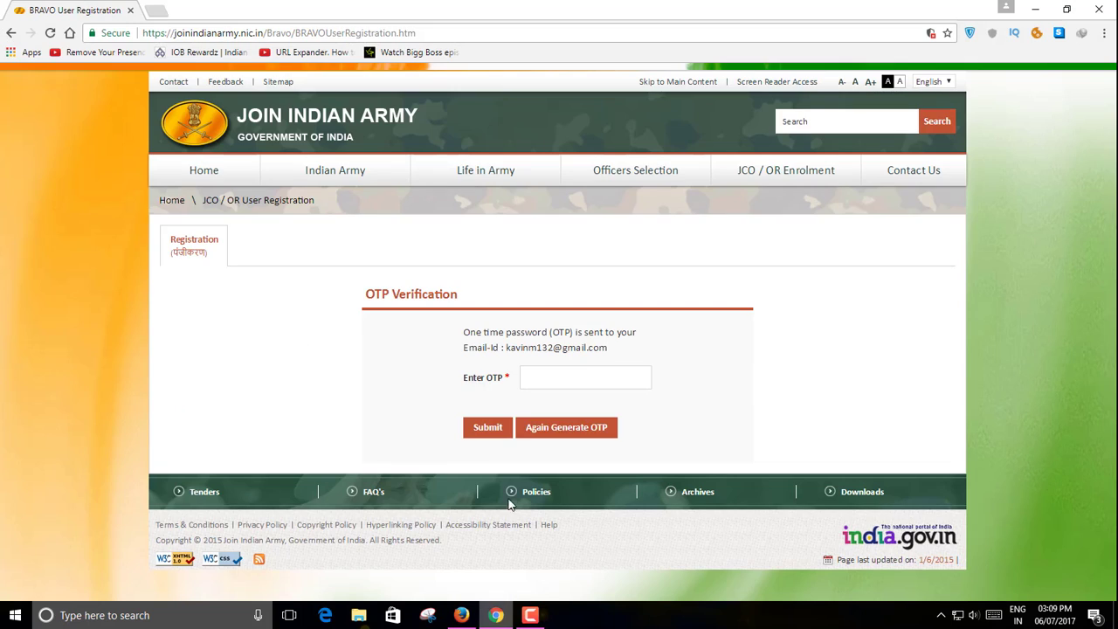
- Paste the copied OTP into the Enter OTP field and submit it
left_click(553, 376)
right_click(554, 376)
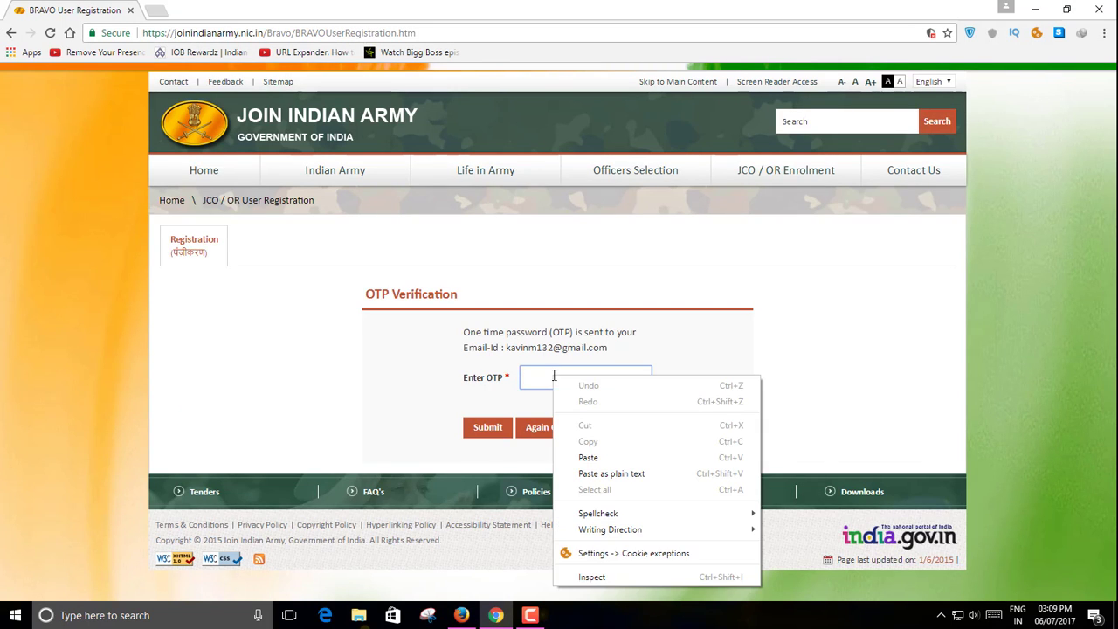
left_click(618, 458)
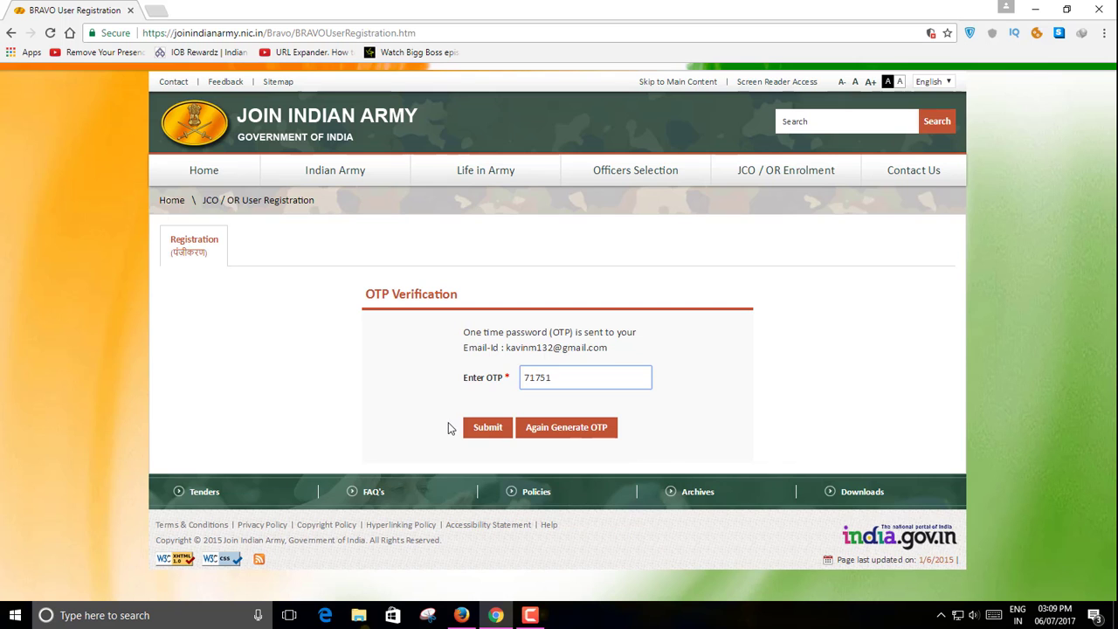
left_click(488, 432)
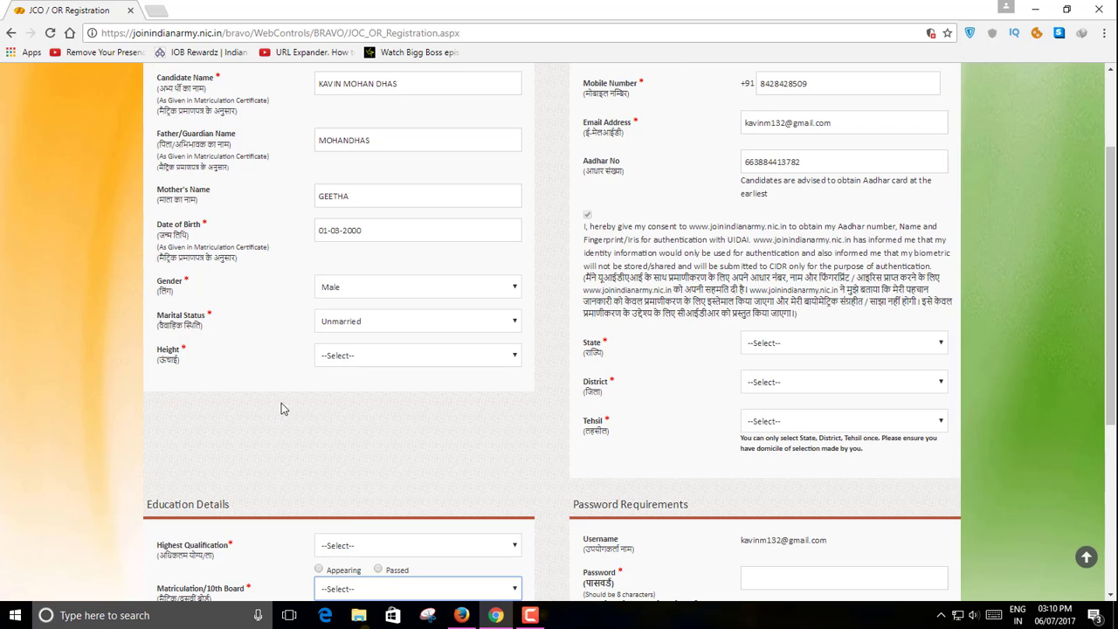
- Set the height to 170
left_click(513, 358)
scroll(501, 393, "down", 10)
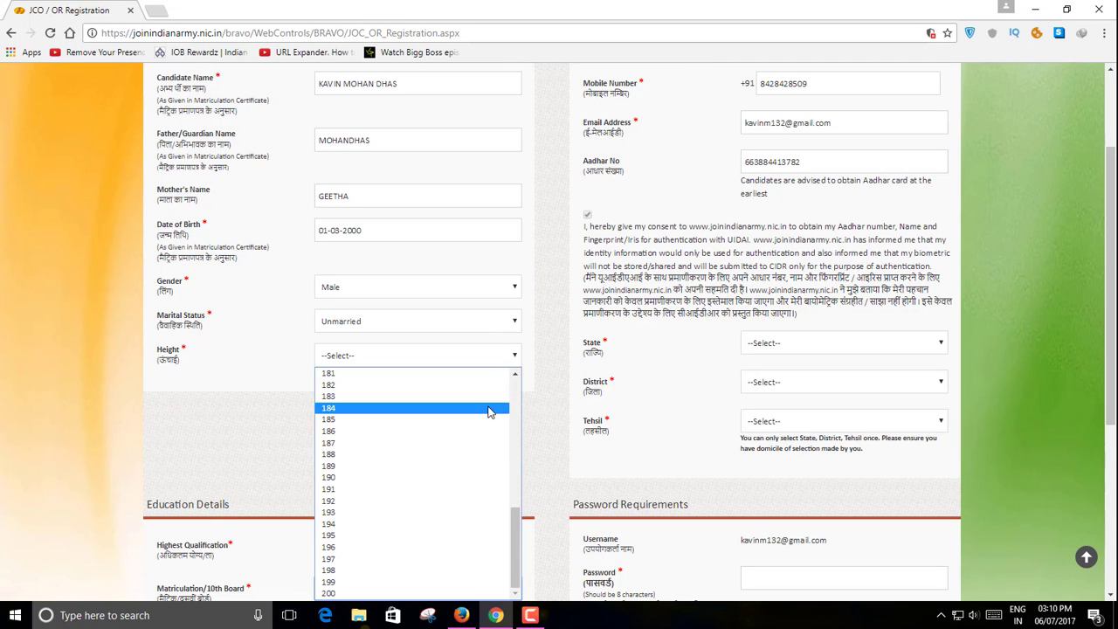
scroll(482, 425, "up", 5)
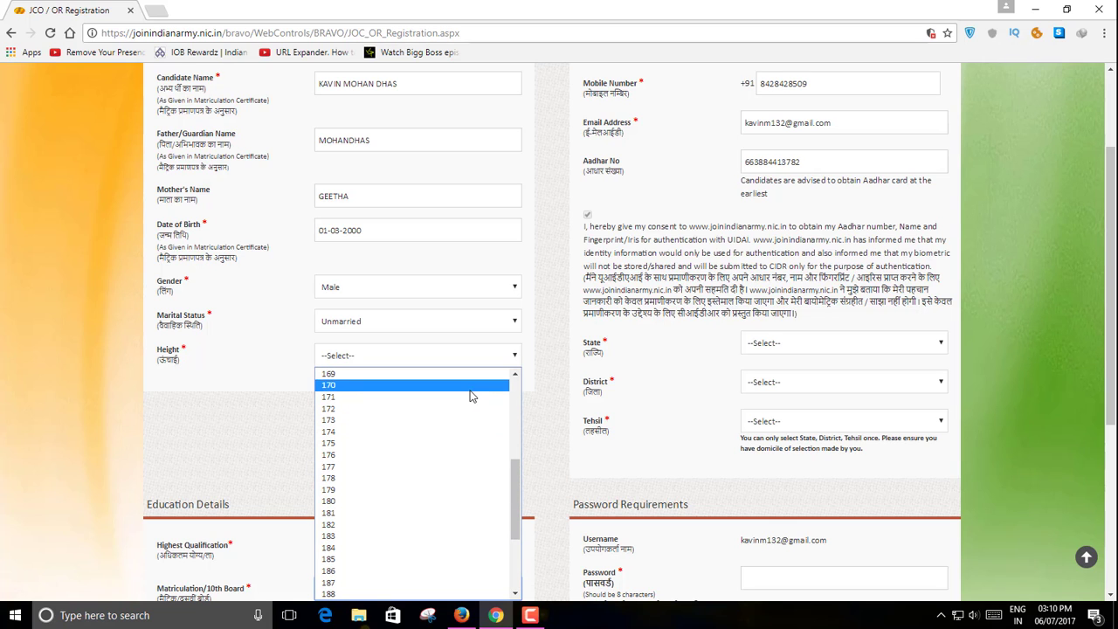
left_click(472, 393)
scroll(159, 461, "down", 2)
- Set qualification to MATRIC, passed, from STATE BOARD in TAMIL NADU
left_click(478, 339)
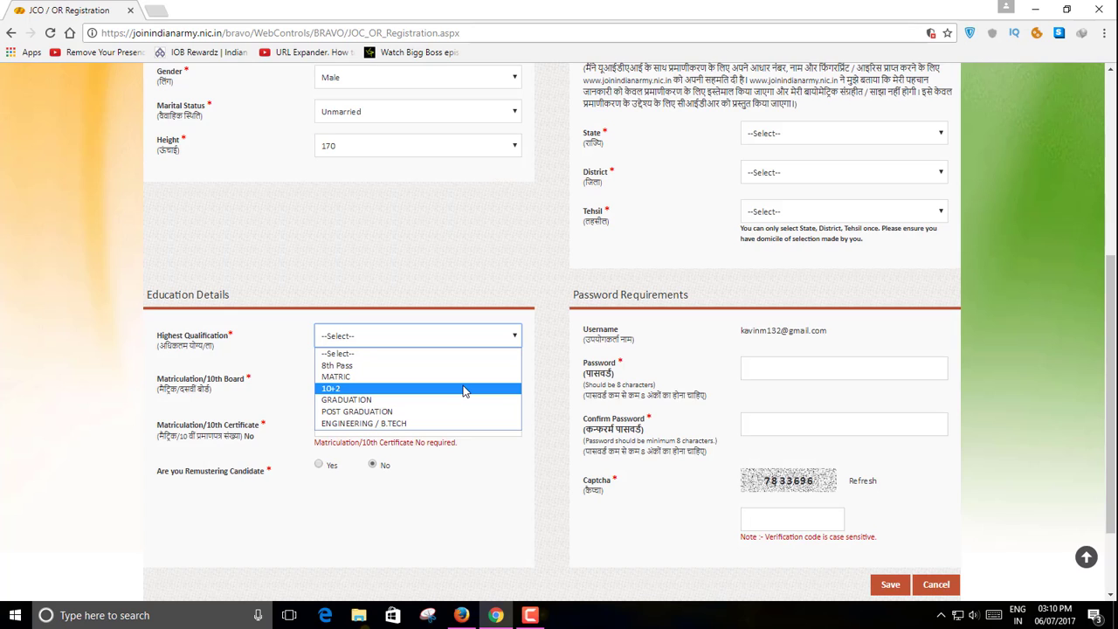
left_click(464, 377)
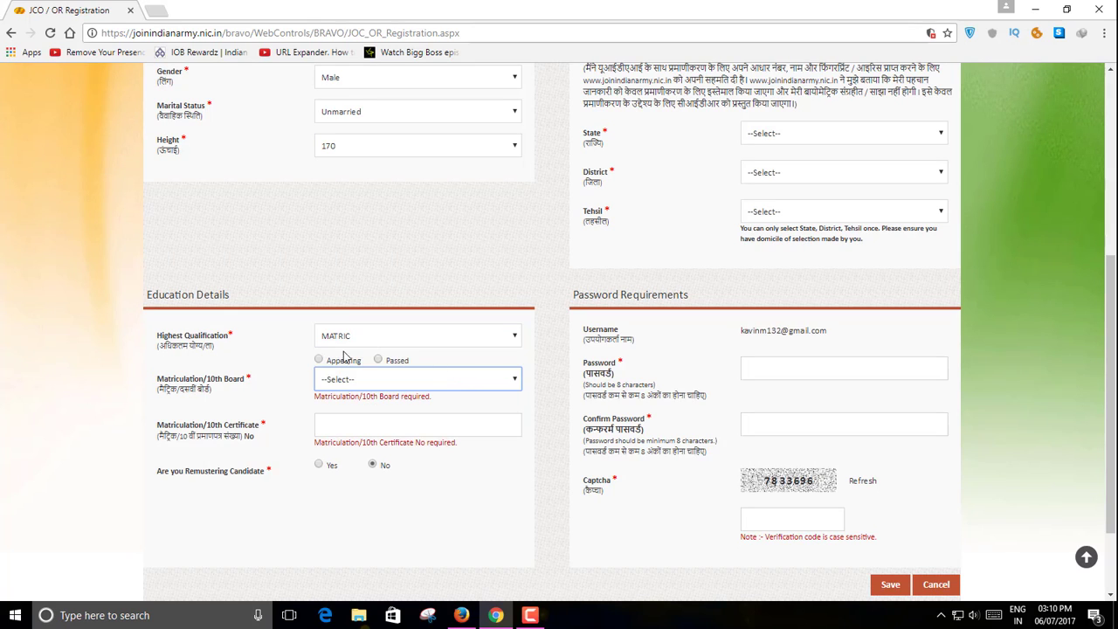
left_click(379, 361)
left_click(468, 380)
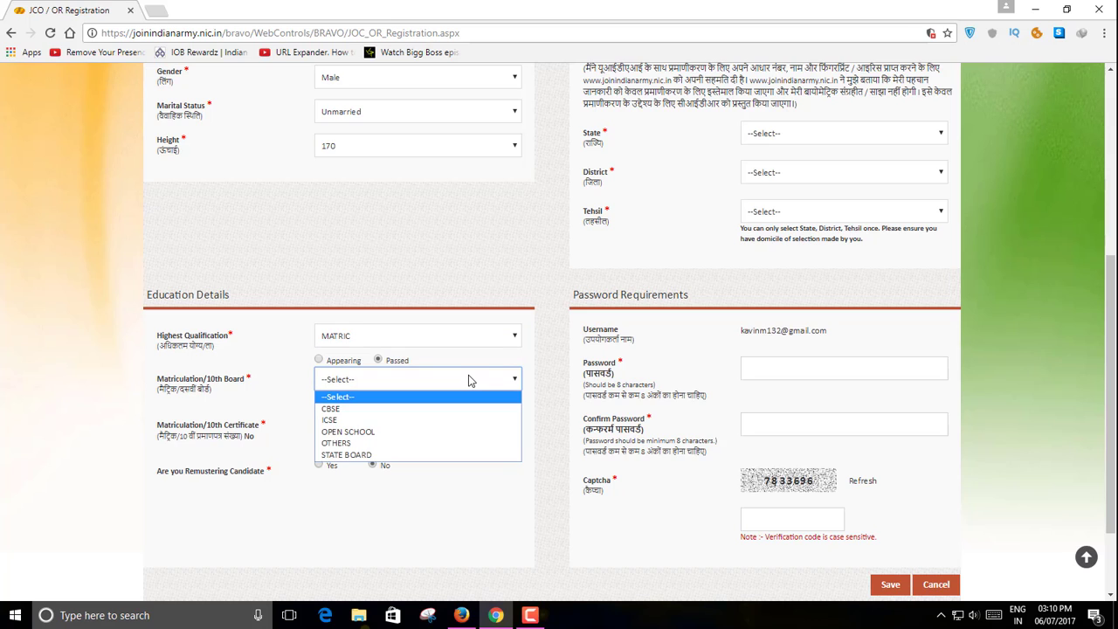
left_click(469, 455)
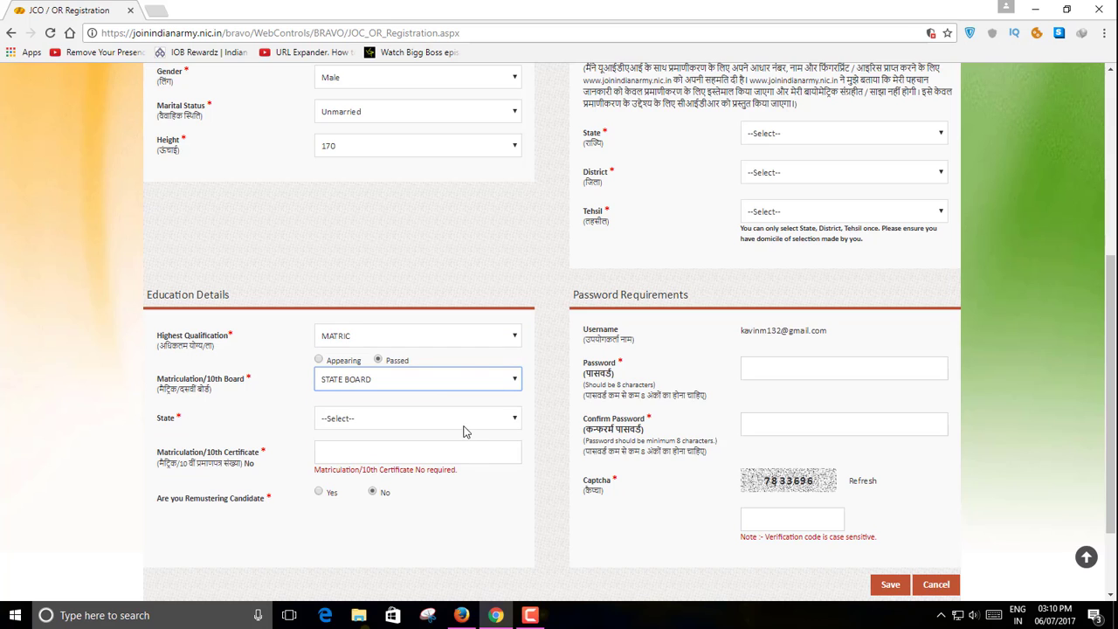
left_click(467, 419)
scroll(444, 319, "down", 10)
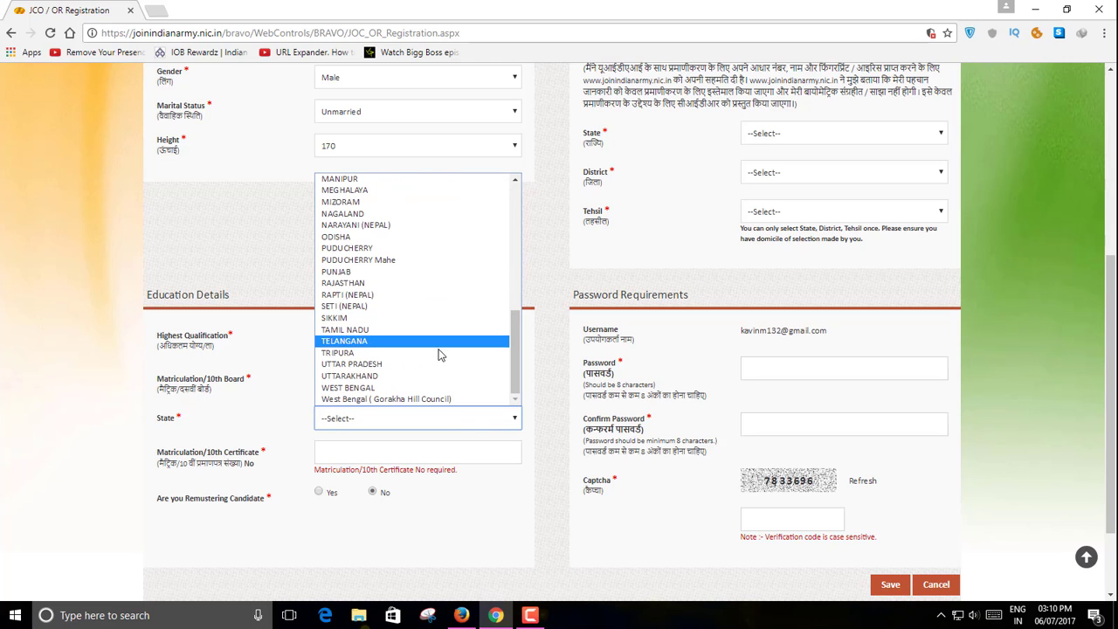
left_click(345, 329)
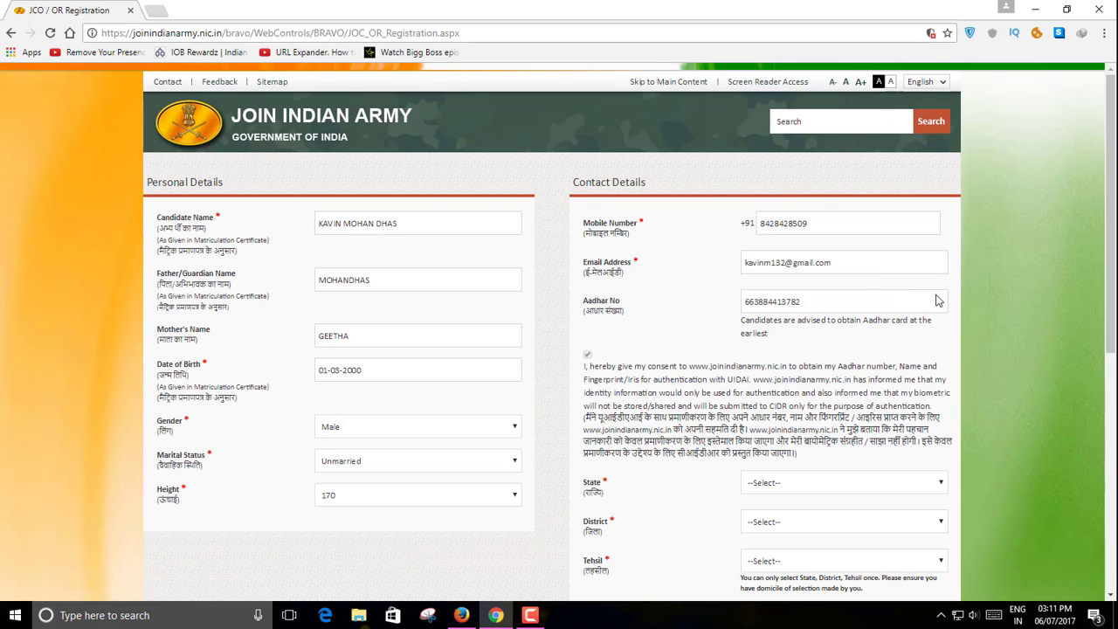
- Set the home state to TAMIL NADU, district KANYAKUMARI and tehsil Vilavancode
scroll(871, 341, "down", 2)
scroll(623, 341, "down", 1)
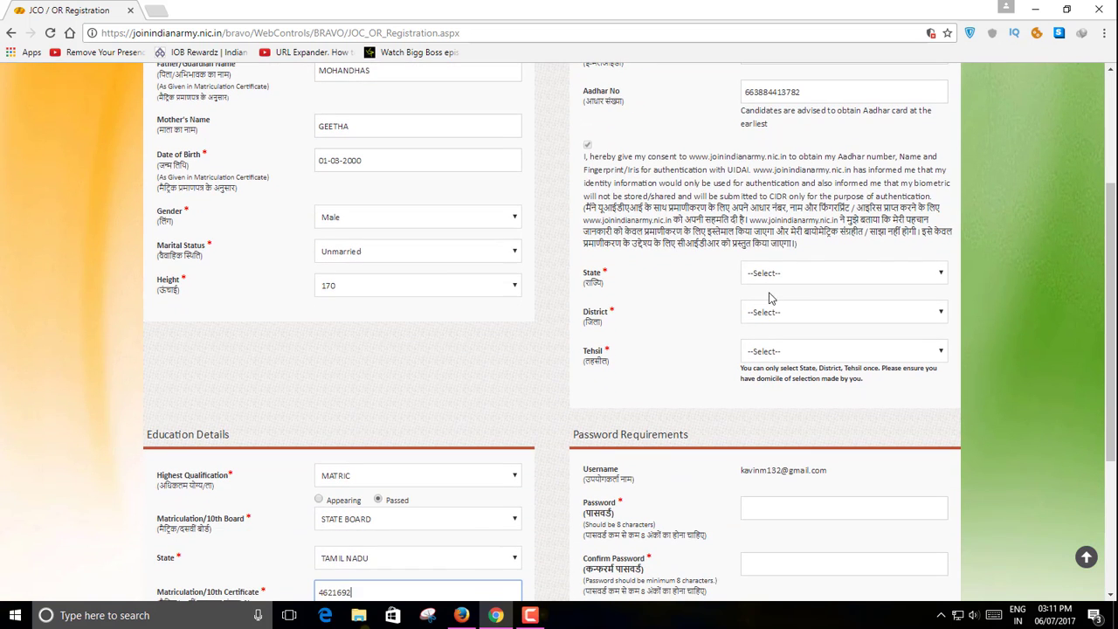
left_click(890, 274)
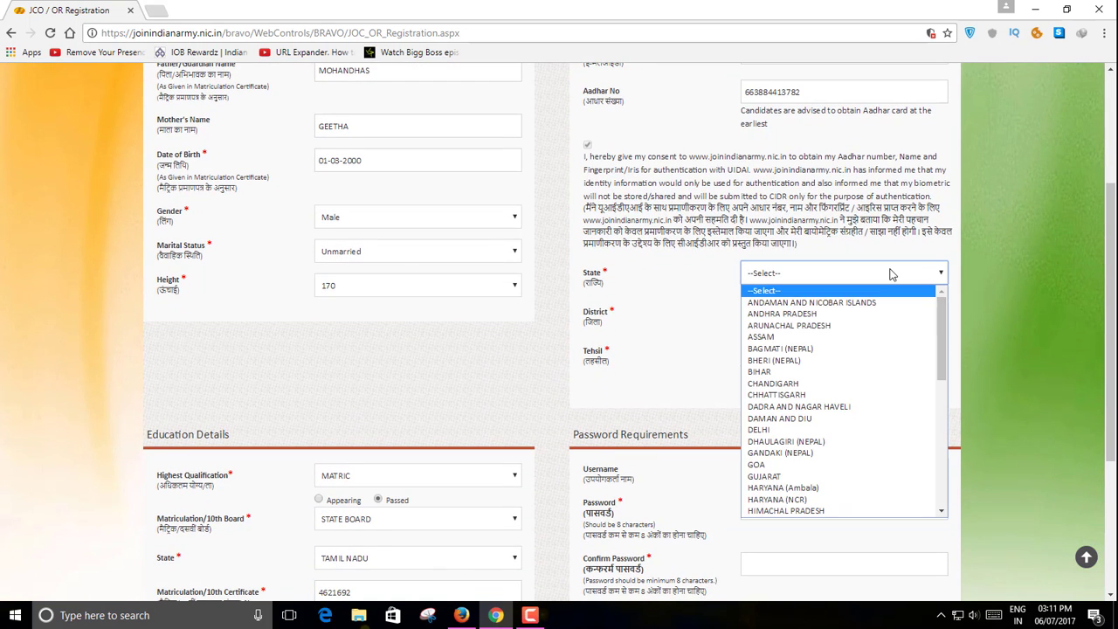
scroll(858, 392, "down", 5)
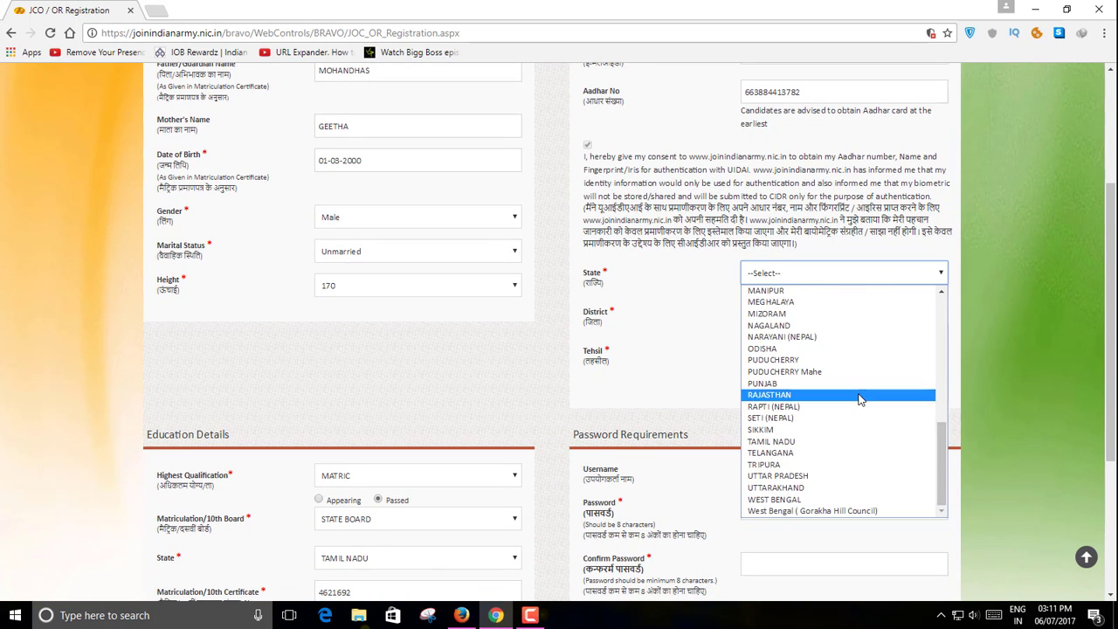
left_click(851, 443)
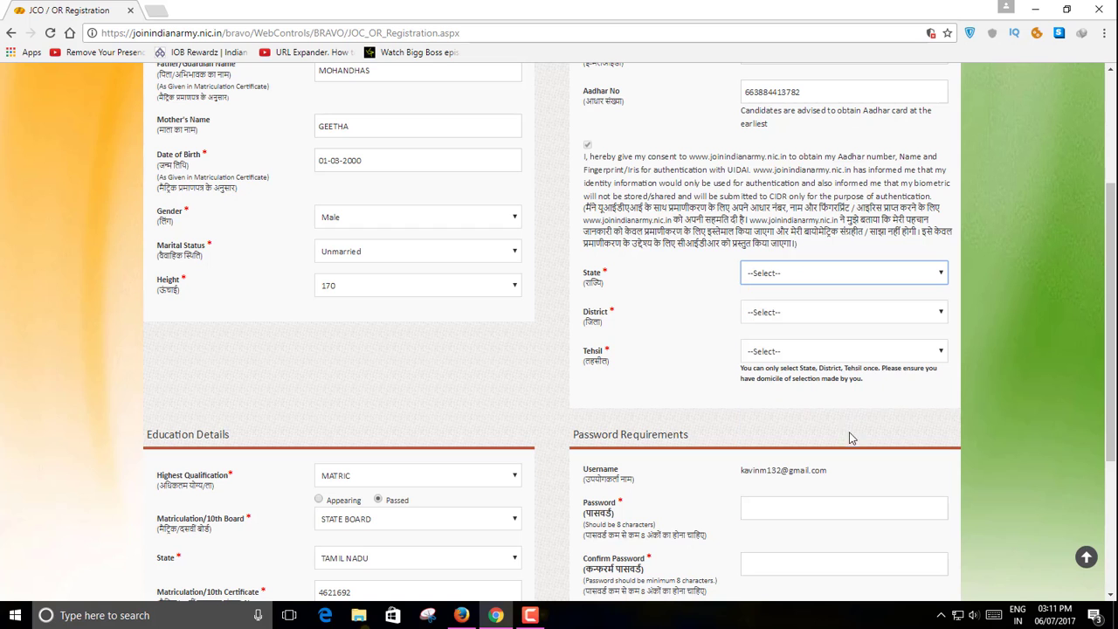
left_click(915, 313)
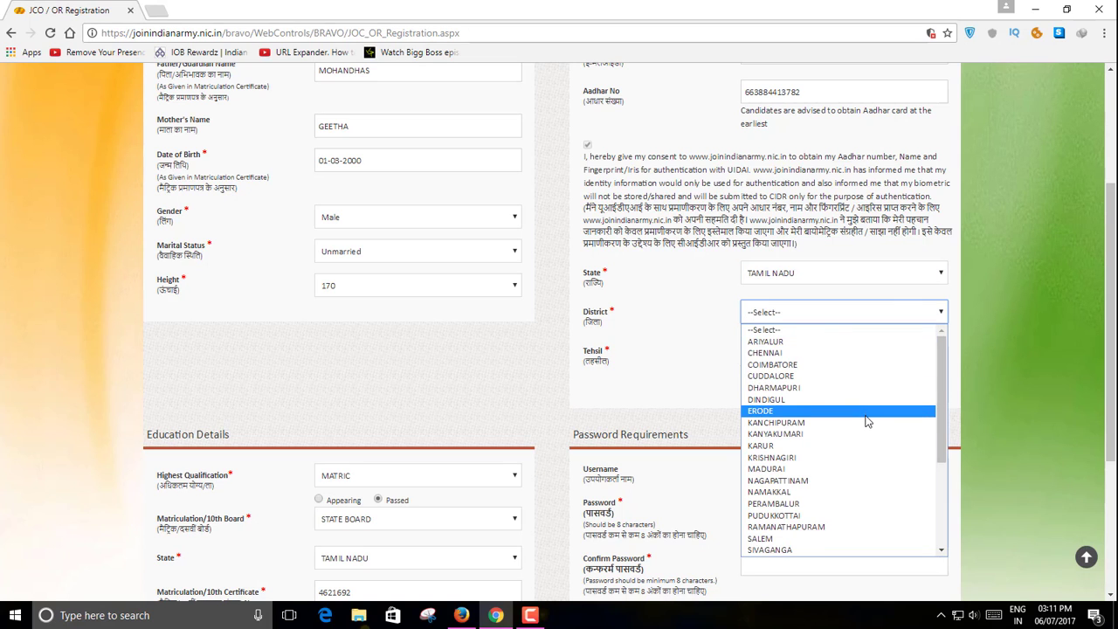
scroll(860, 414, "down", 3)
scroll(858, 392, "up", 3)
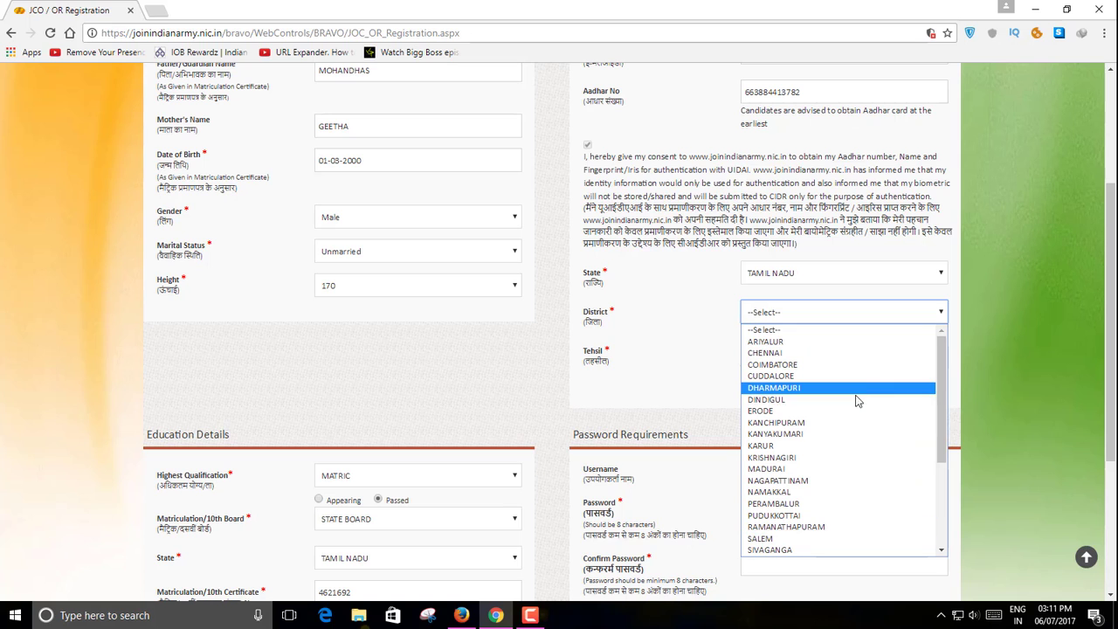
left_click(857, 435)
scroll(846, 381, "down", 1)
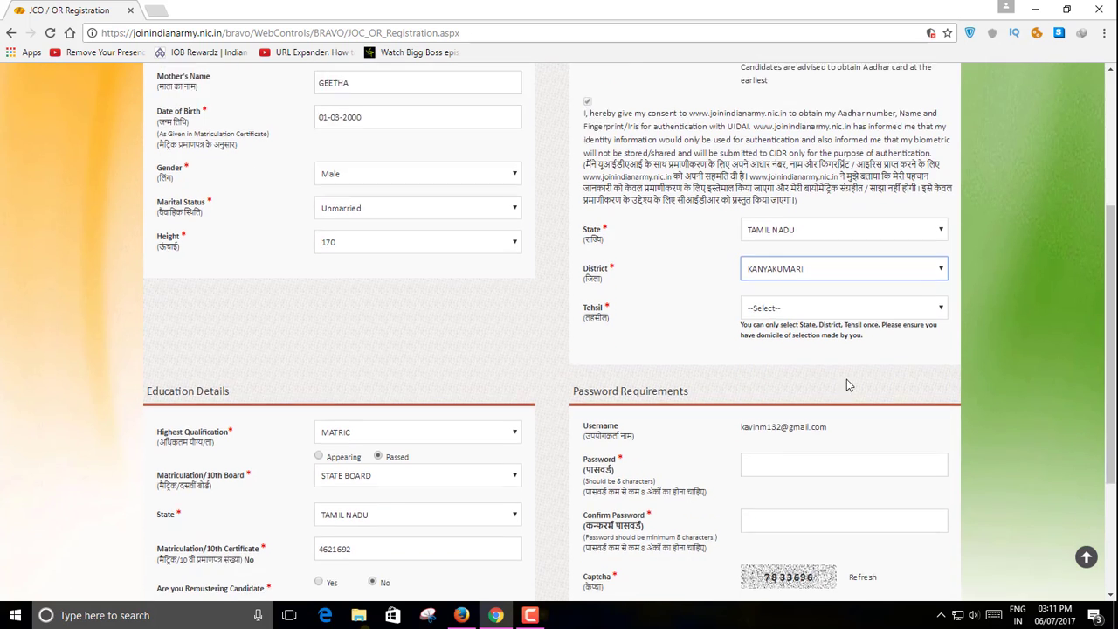
left_click(878, 280)
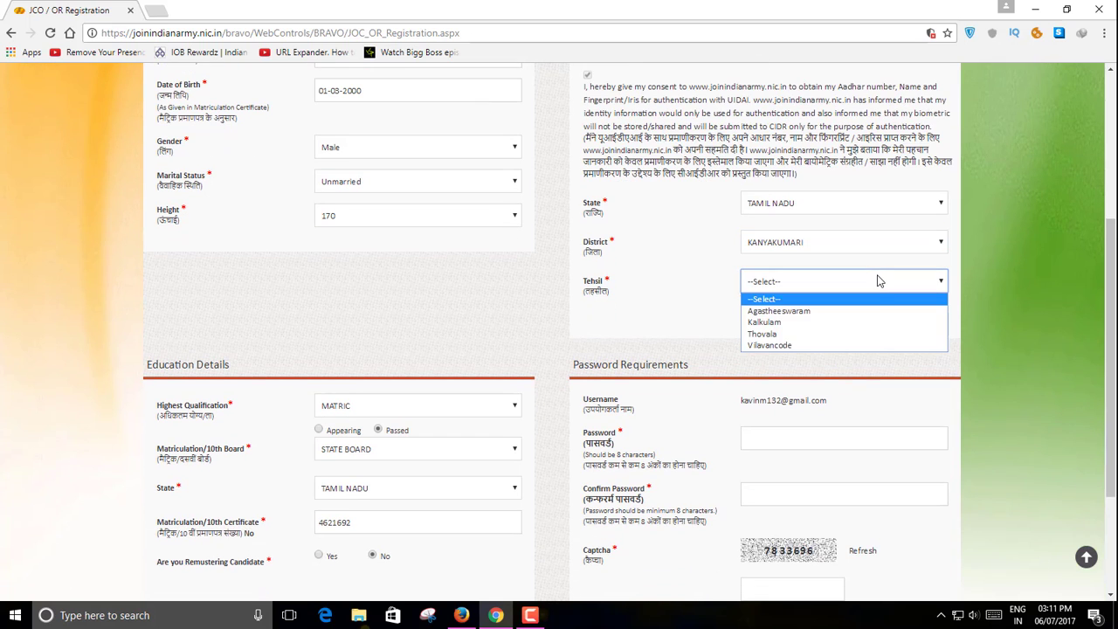
left_click(866, 344)
scroll(847, 323, "down", 2)
left_click(822, 300)
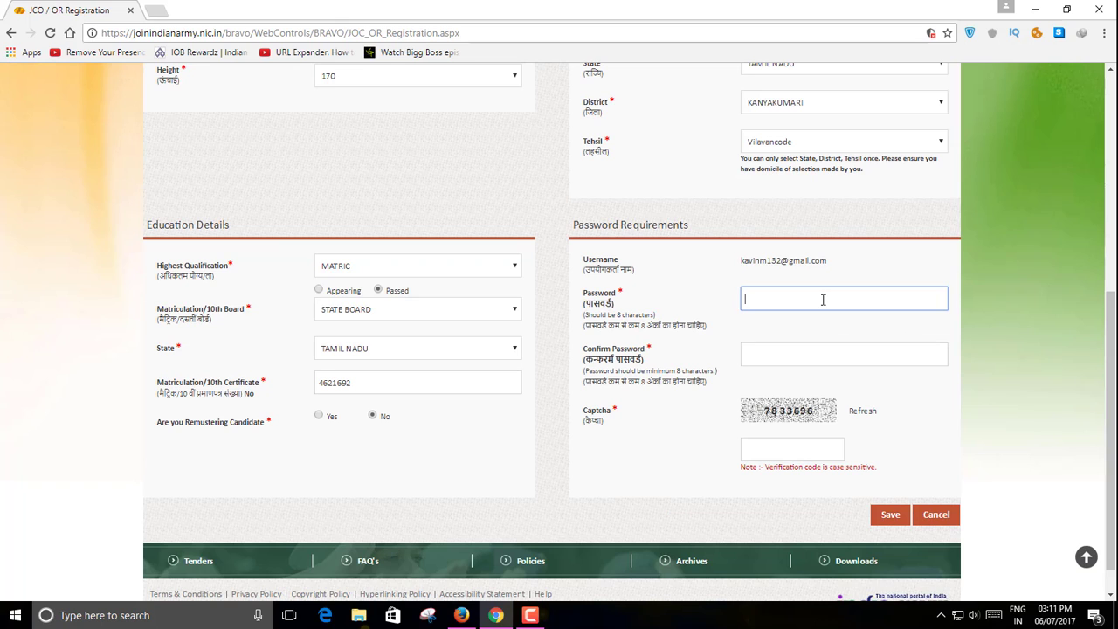
- Paste the password into both password fields, enter the captcha code and save the registration
key("ctrl+v")
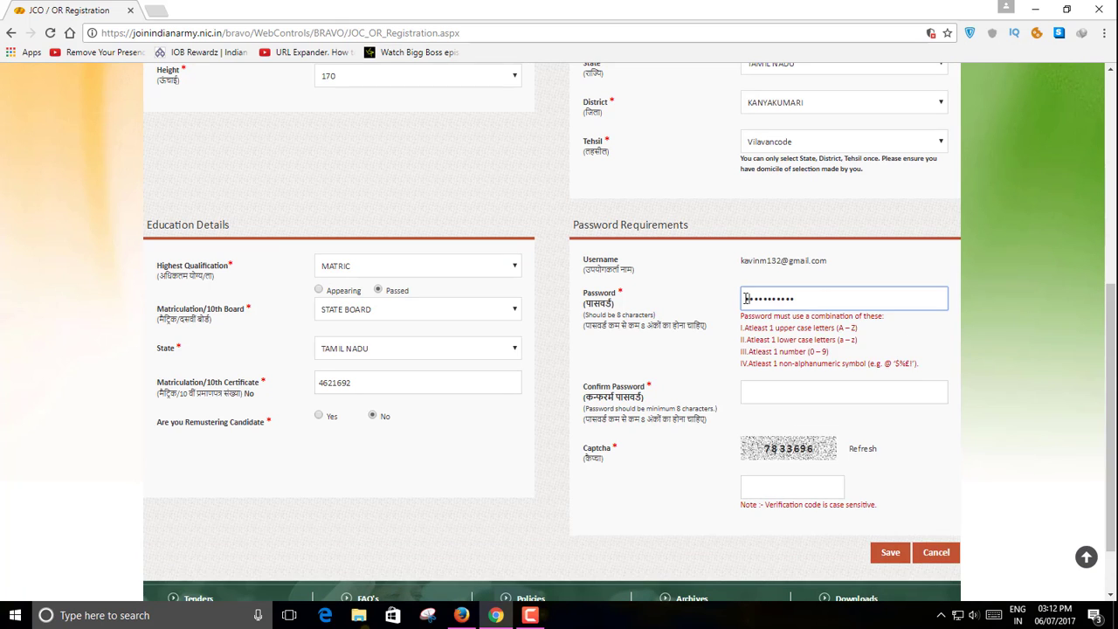
left_click(766, 393)
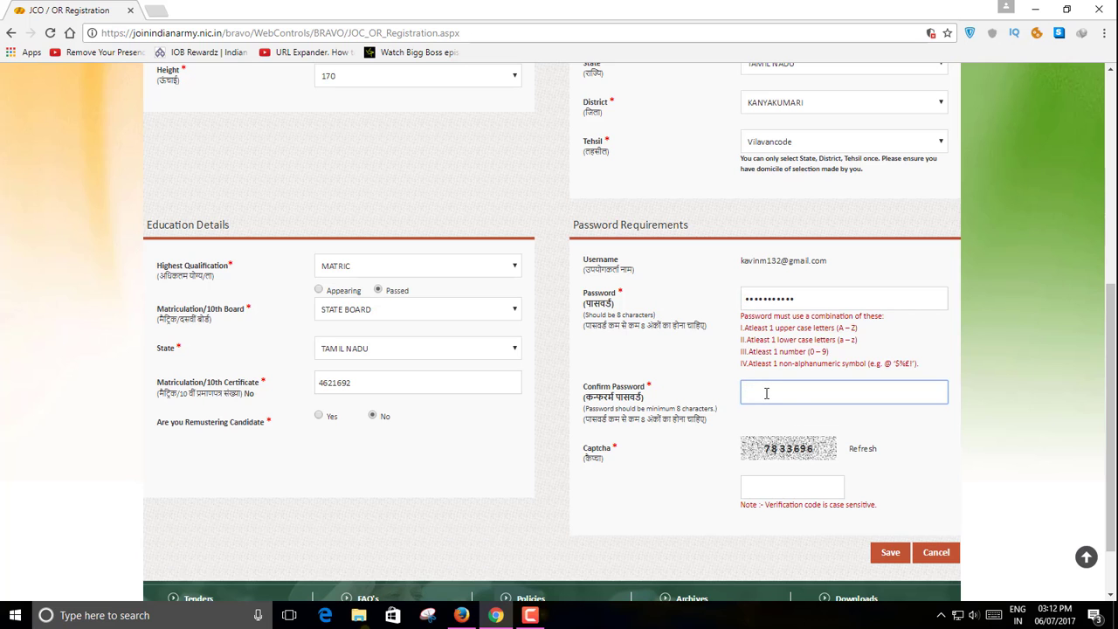
key("ctrl+v")
left_click(777, 486)
scroll(917, 454, "down", 1)
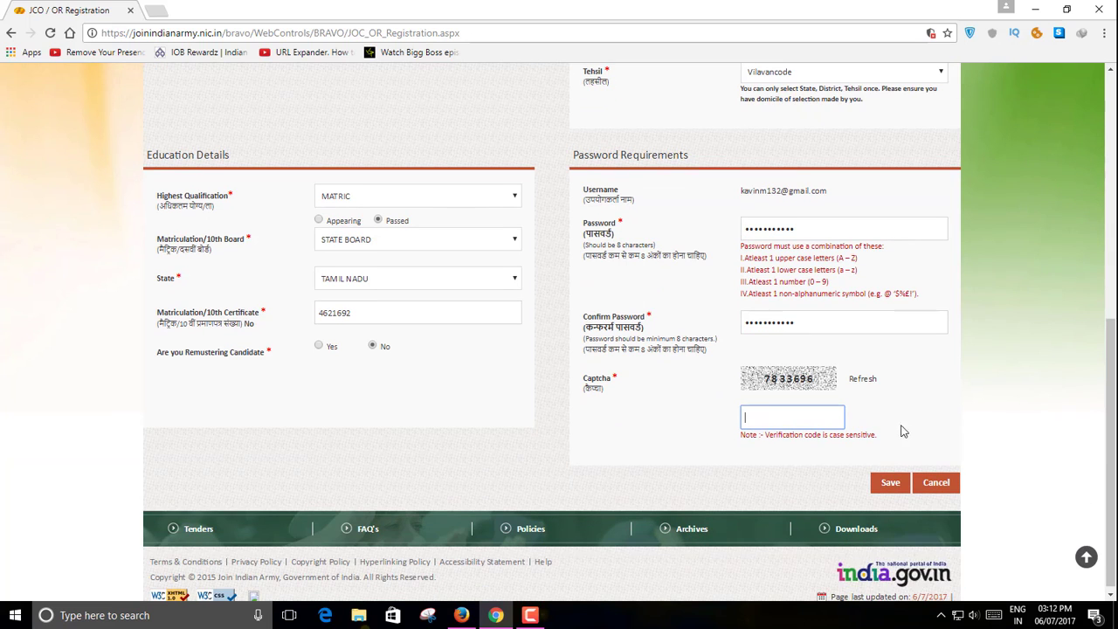
type("7833696")
scroll(859, 431, "up", 2)
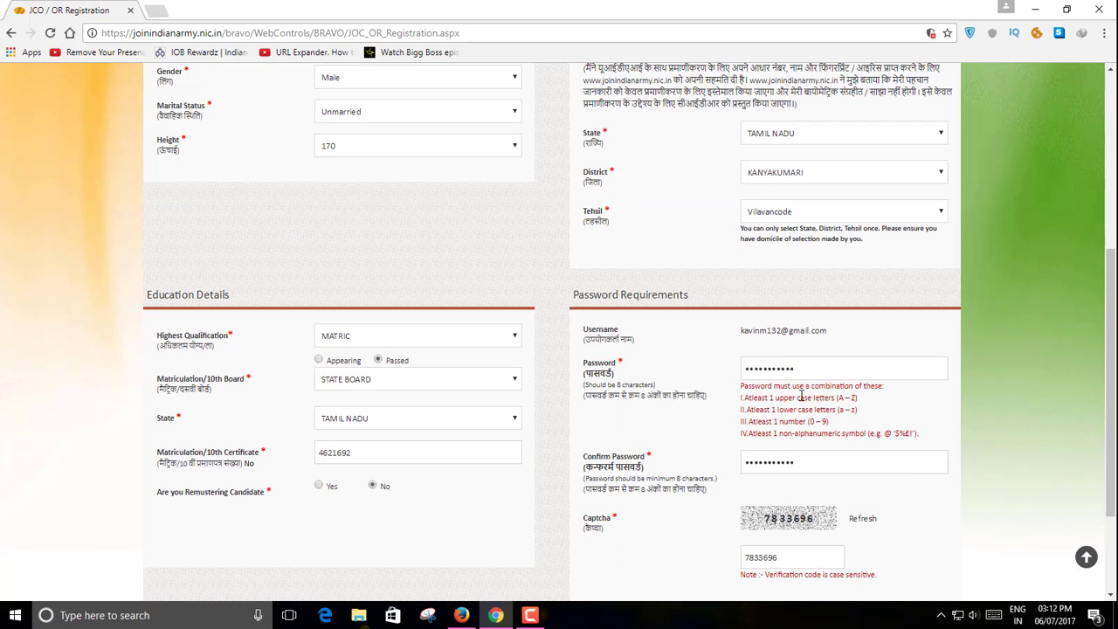
scroll(801, 396, "down", 1)
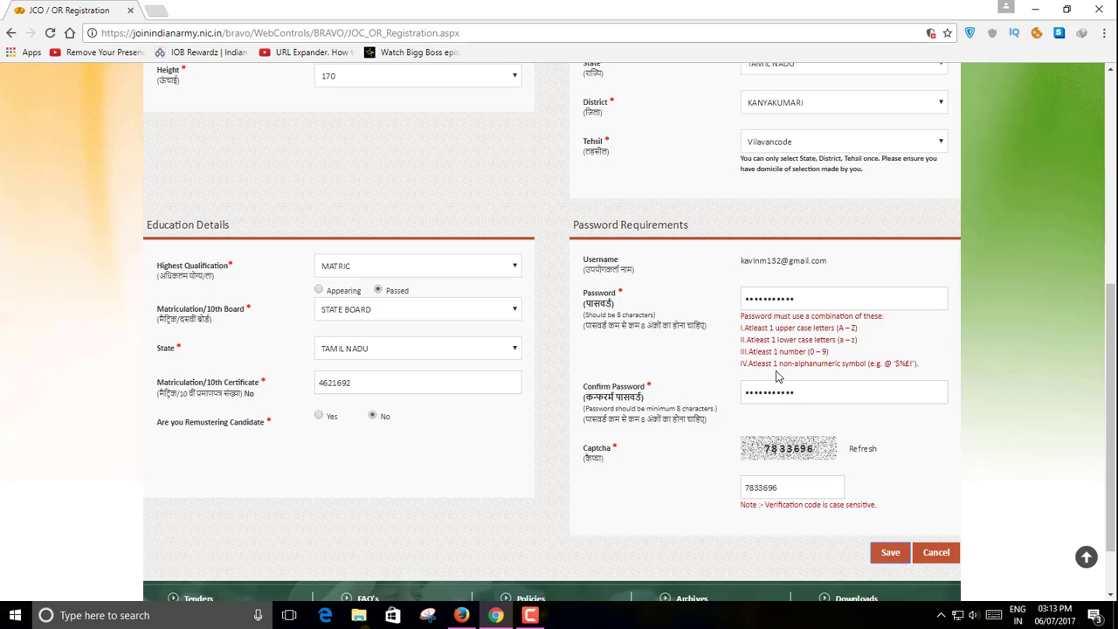
left_click(892, 517)
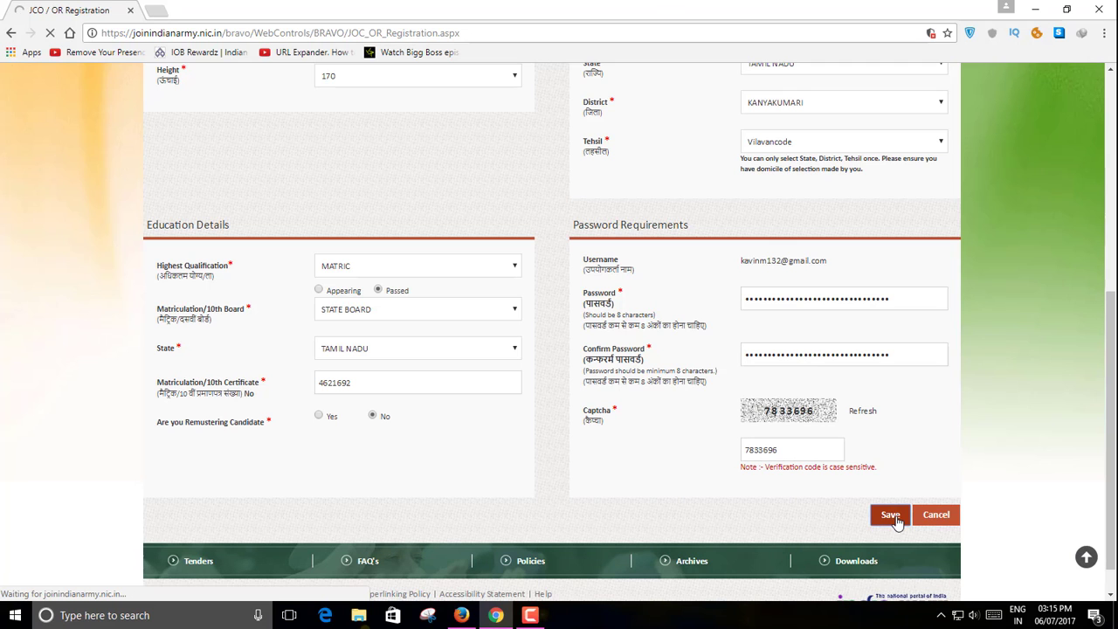
- Apply for the Soldier General Duty post
scroll(985, 284, "down", 2)
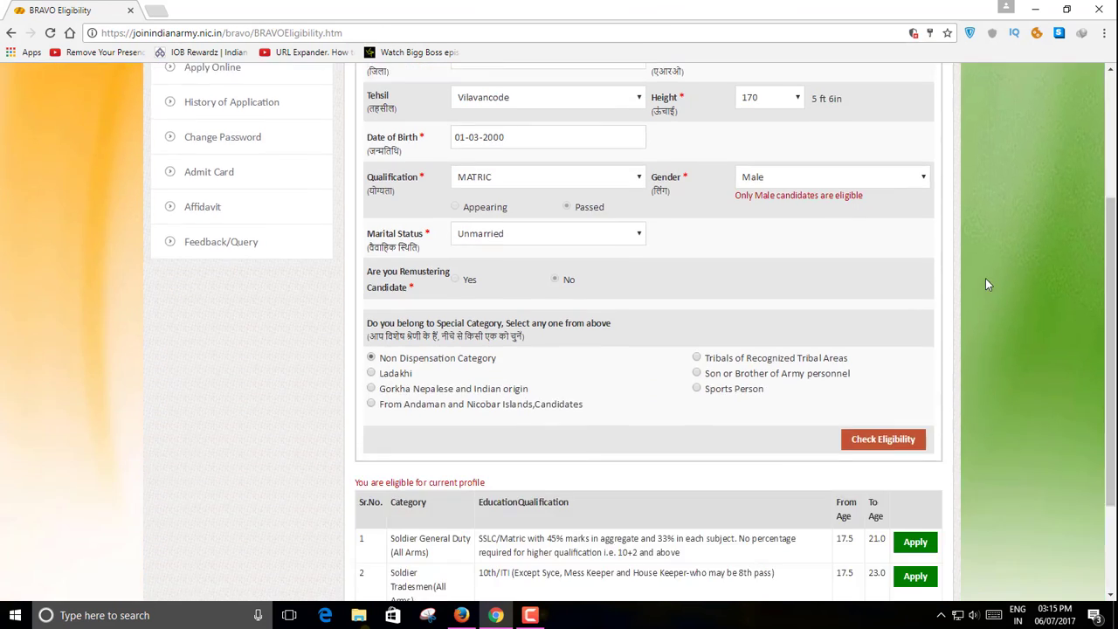
scroll(987, 297, "down", 2)
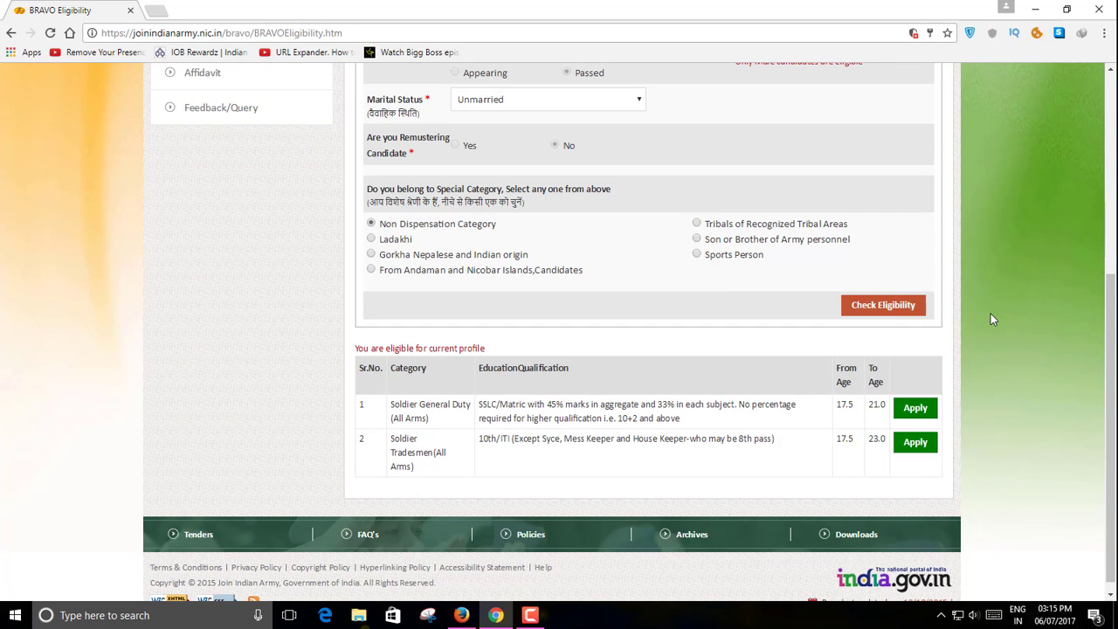
scroll(992, 320, "up", 3)
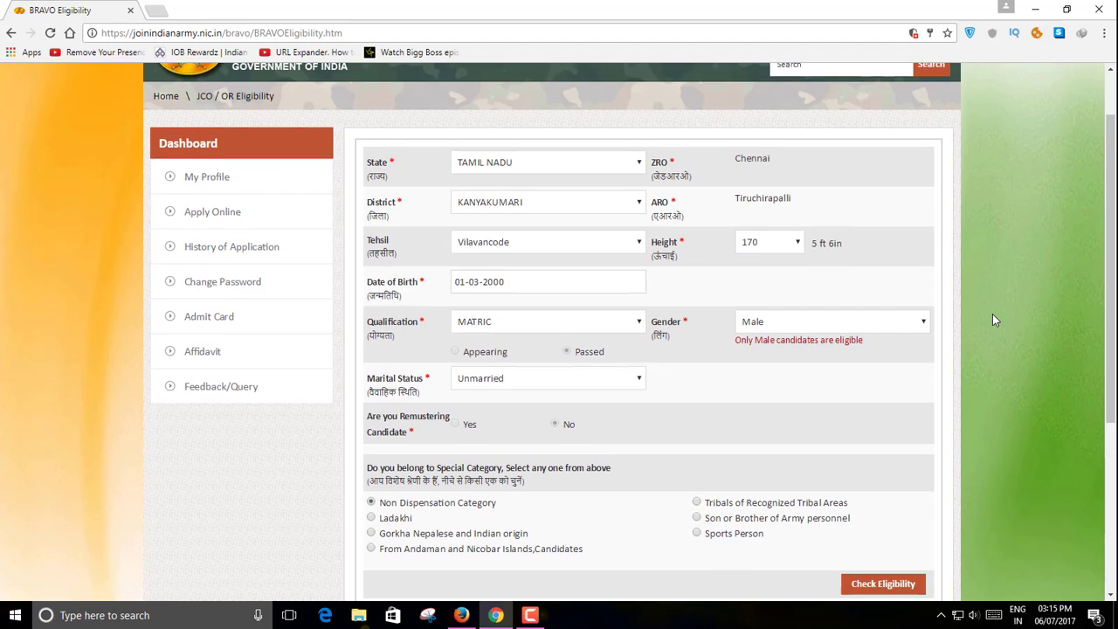
scroll(992, 320, "down", 3)
left_click(916, 401)
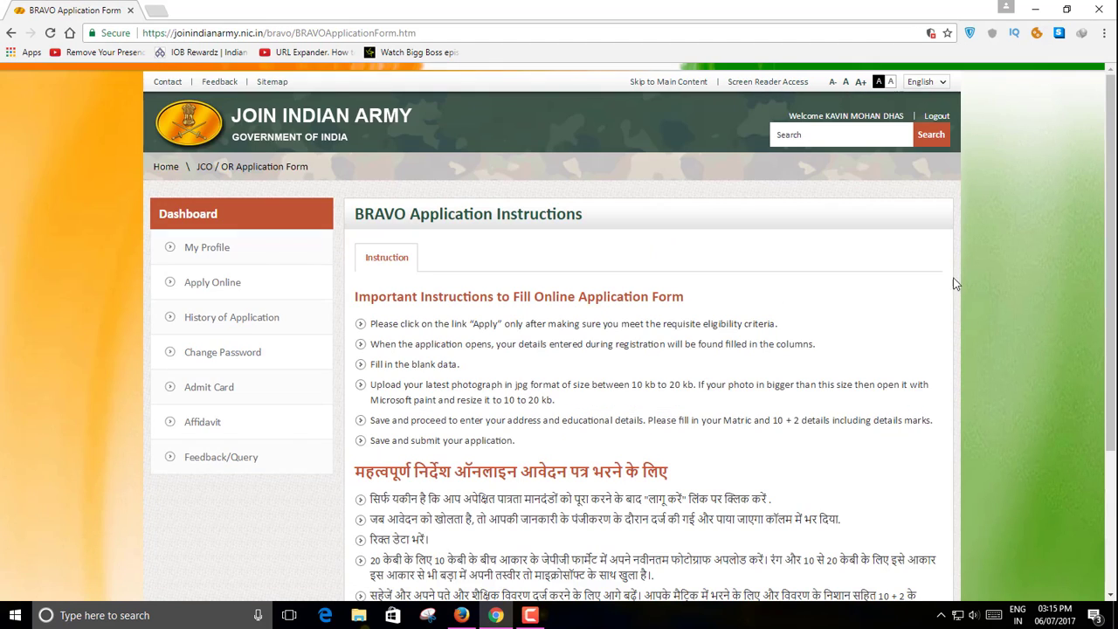
- Continue past the BRAVO application instructions to the application form
scroll(913, 288, "down", 1)
scroll(910, 287, "down", 1)
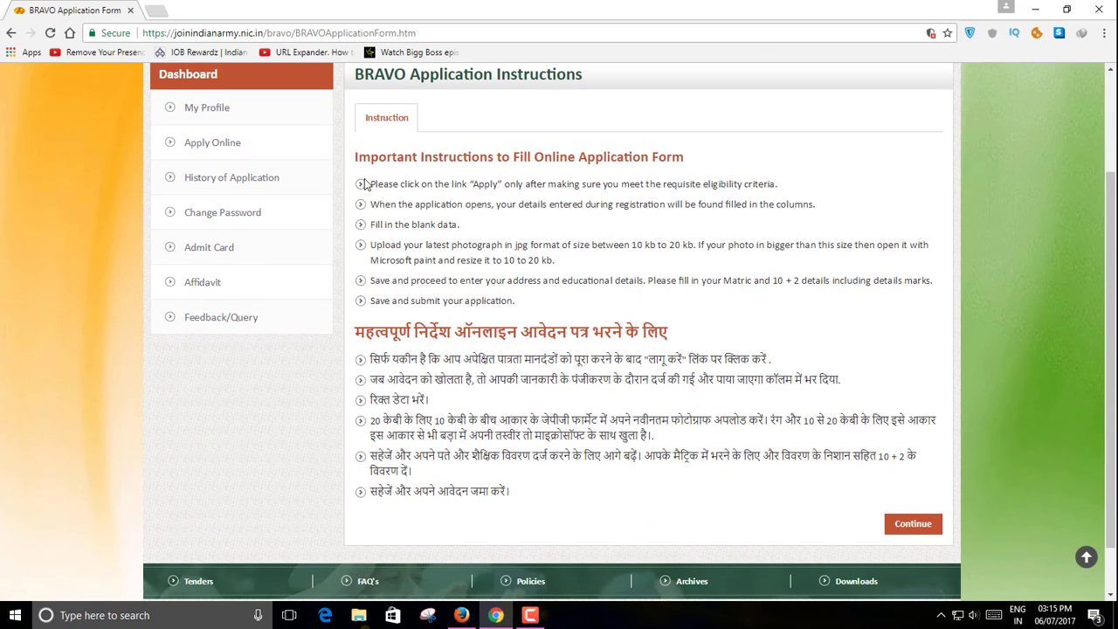
scroll(916, 463, "down", 1)
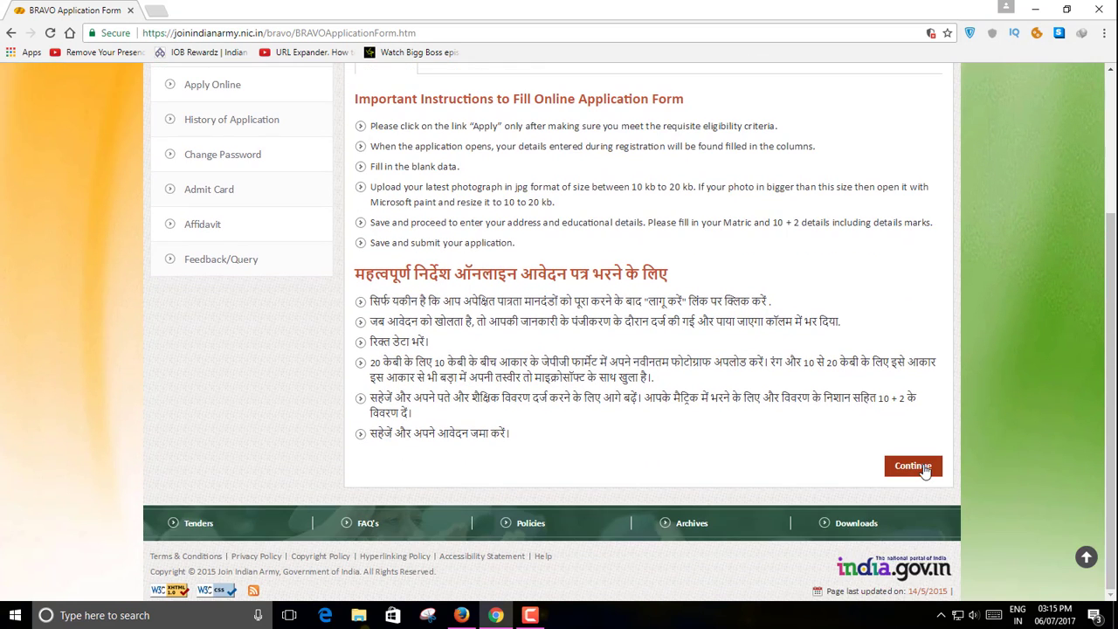
left_click(921, 471)
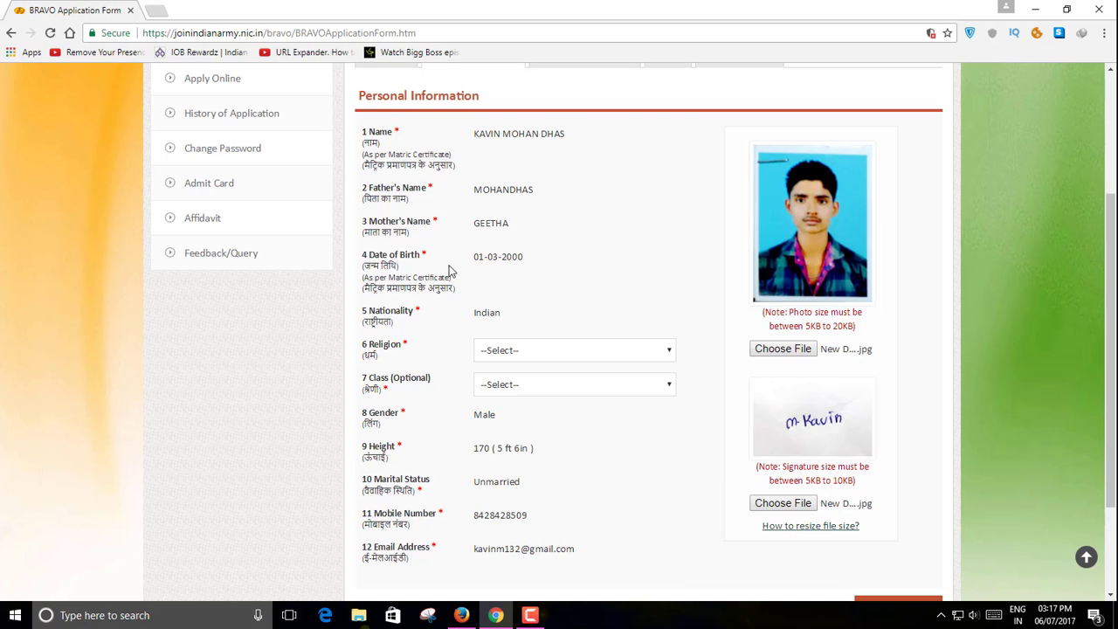
- Choose Religion Christian and Class SOUTH INDIAN CLASSES, then save and continue
left_click(663, 352)
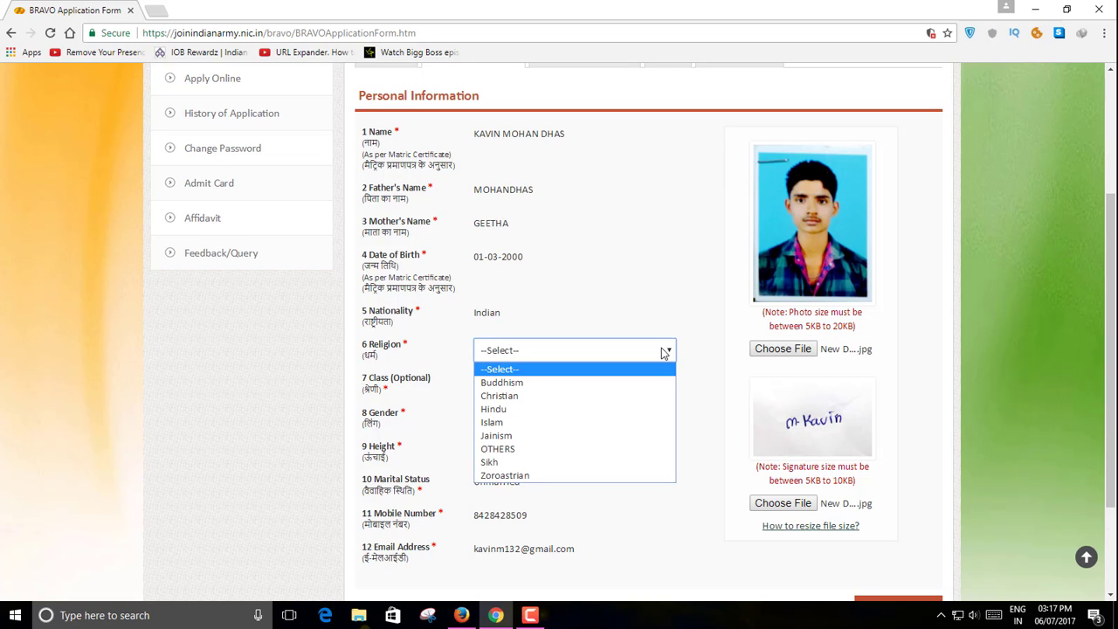
left_click(498, 395)
scroll(567, 393, "down", 1)
left_click(659, 315)
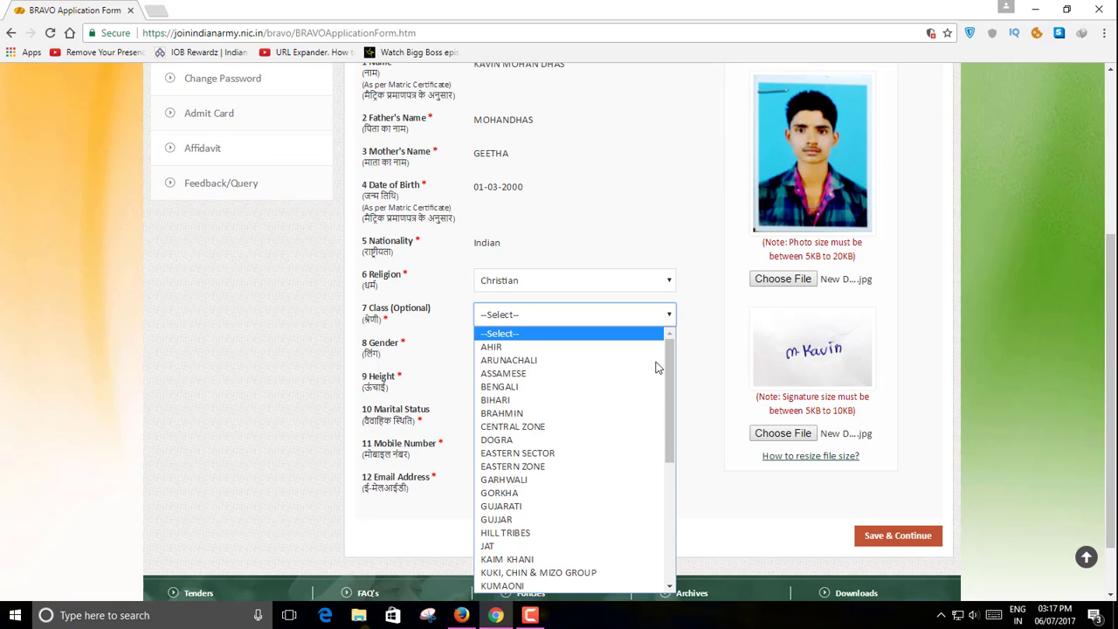
scroll(655, 384, "down", 5)
left_click(619, 559)
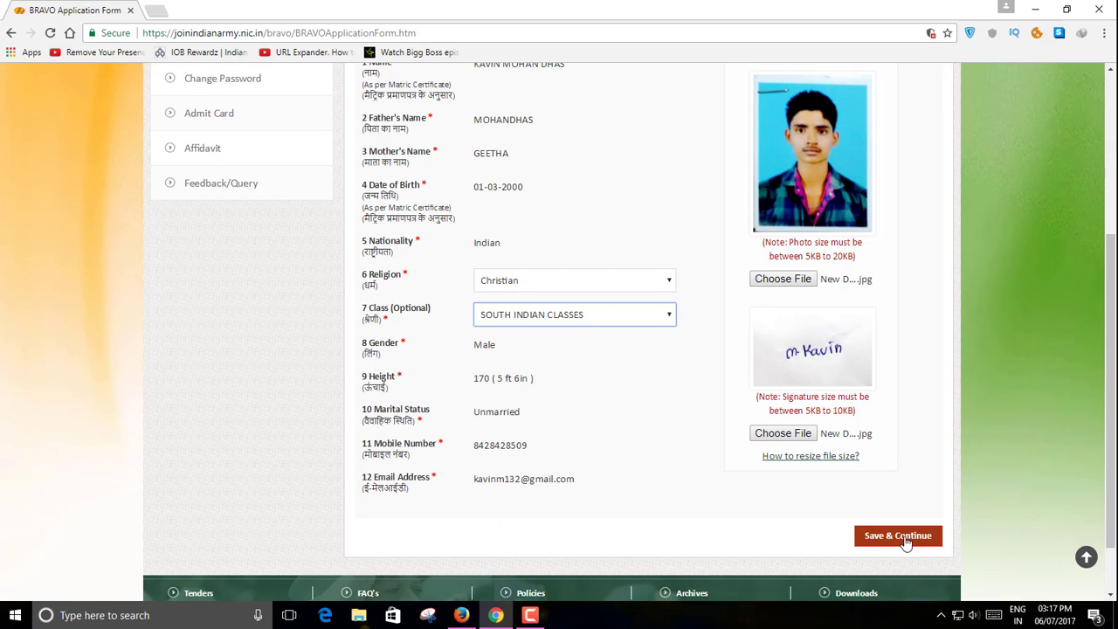
left_click(879, 549)
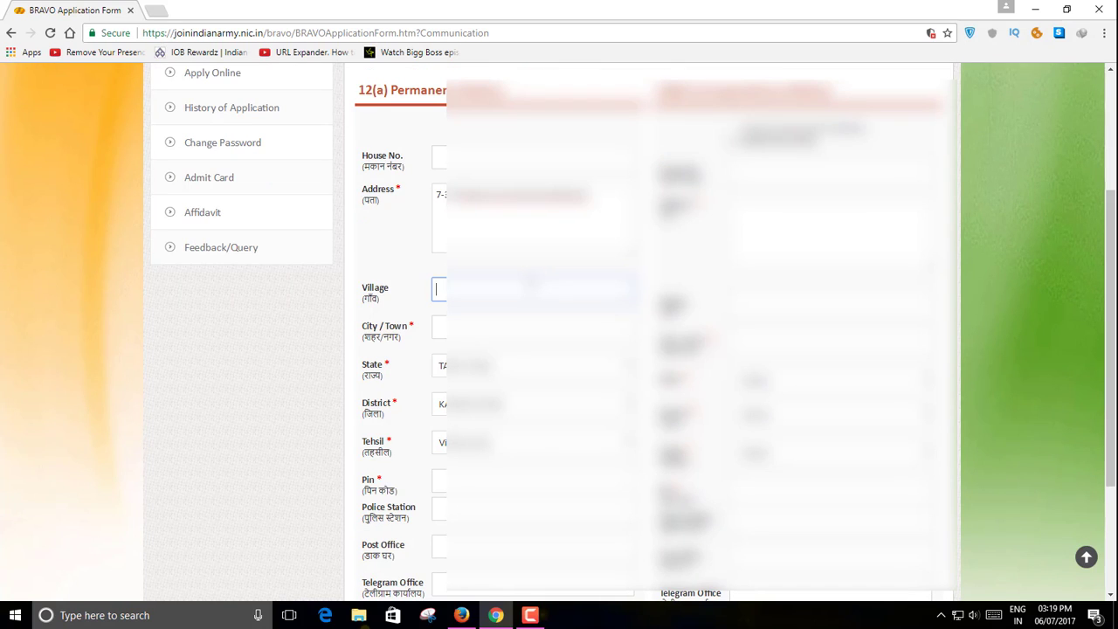
- Enter the permanent address's village, city/town and PIN code
type("mi")
key("Tab")
type("pa")
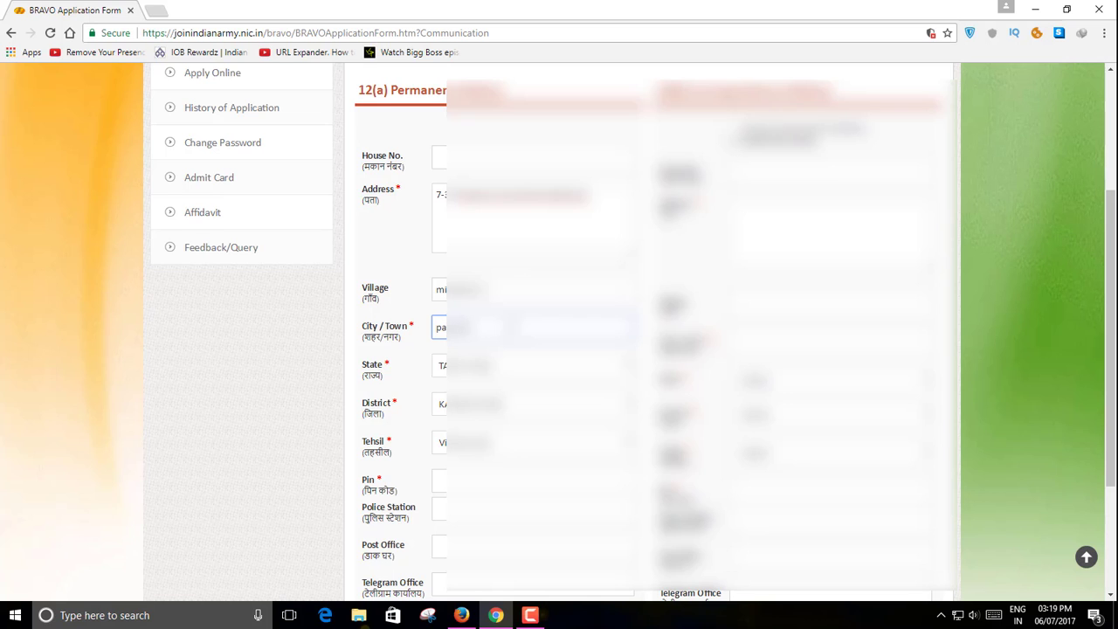
scroll(559, 349, "down", 2)
left_click(441, 340)
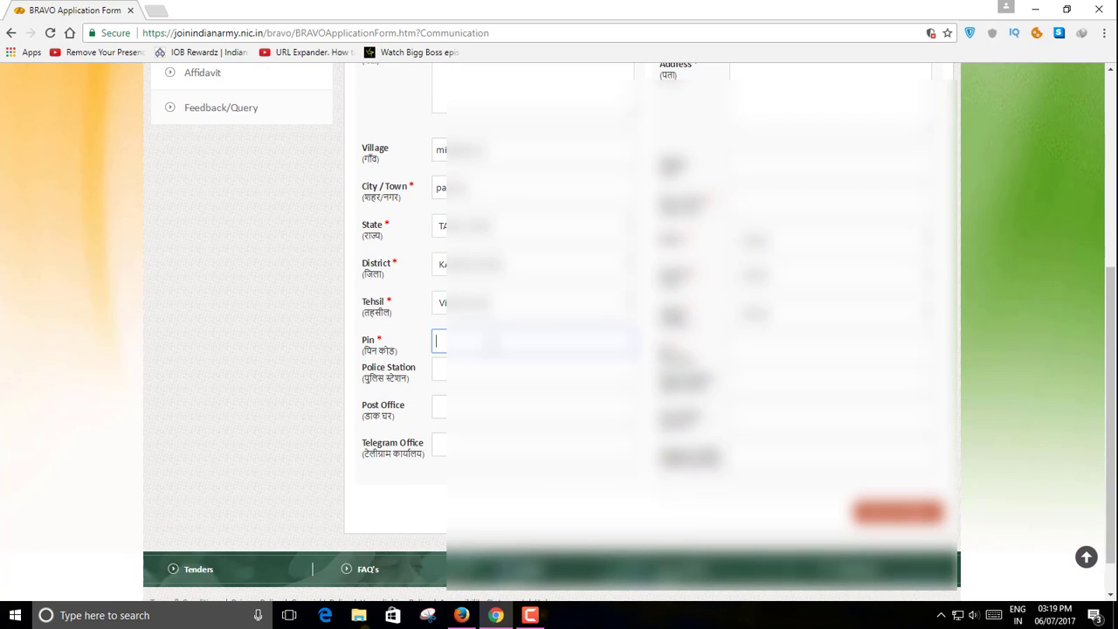
type("62")
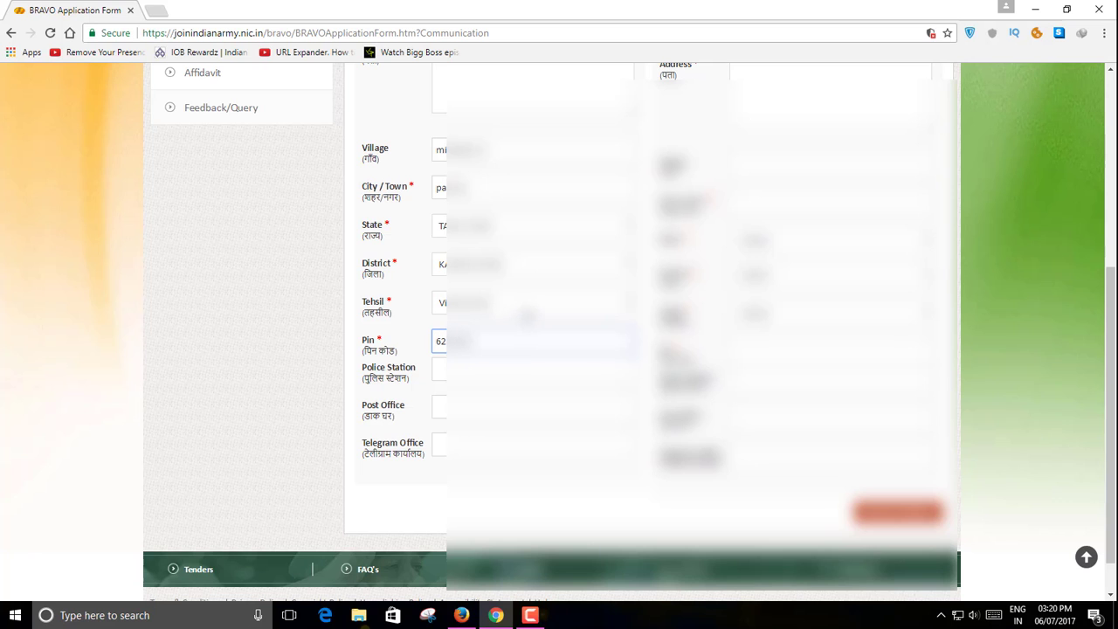
- Mark the correspondence address as the same as the permanent address and save Communication Details
scroll(1111, 305, "up", 3)
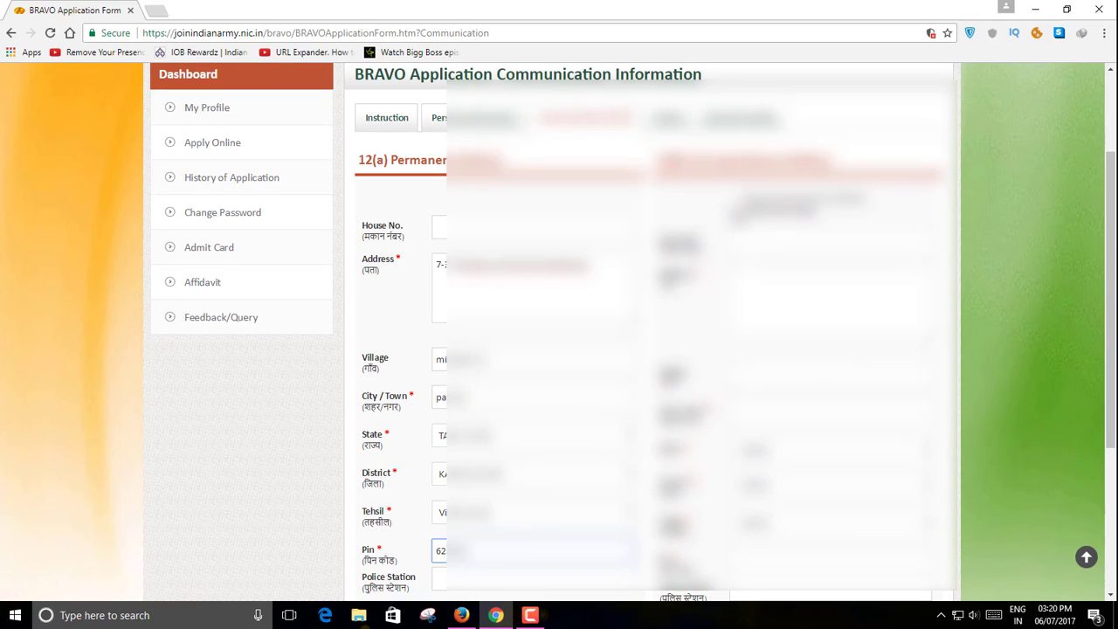
left_click(736, 207)
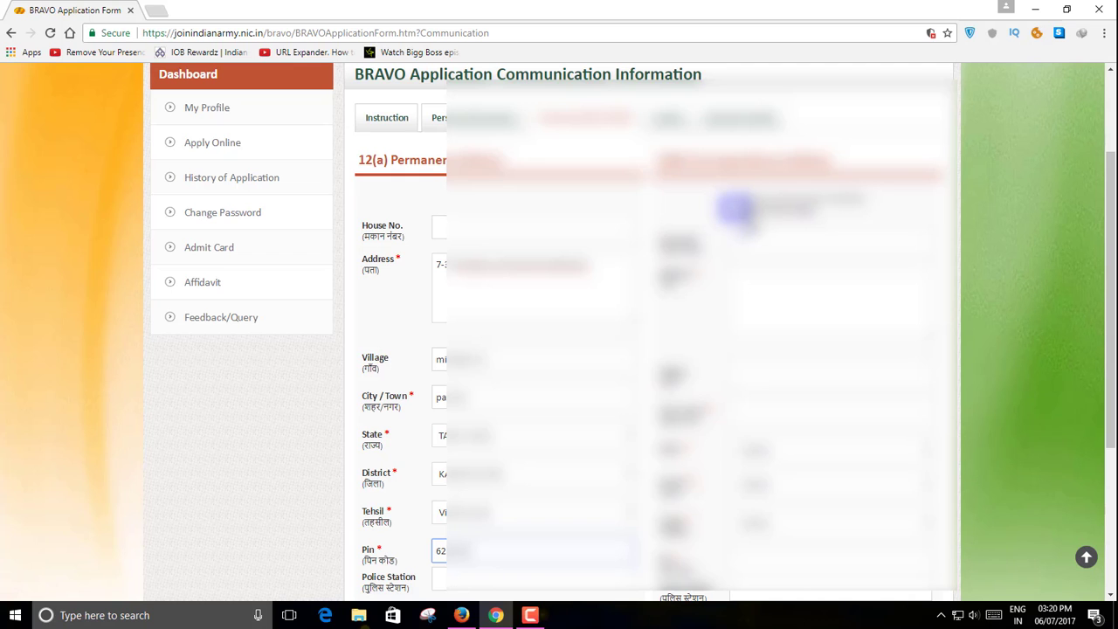
key("F10")
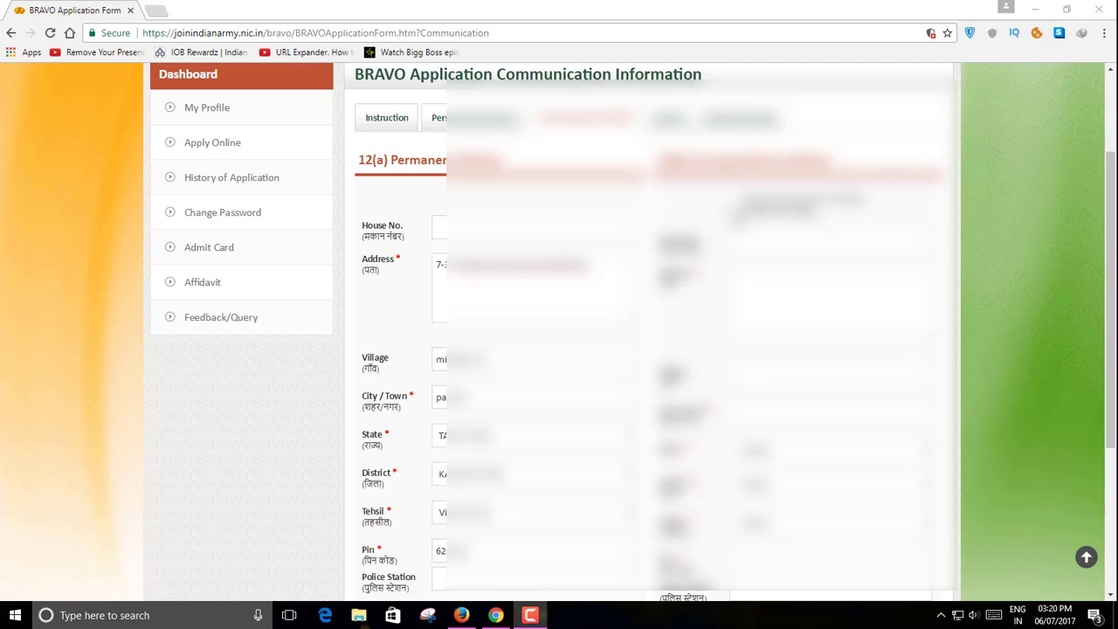
scroll(559, 332, "down", 3)
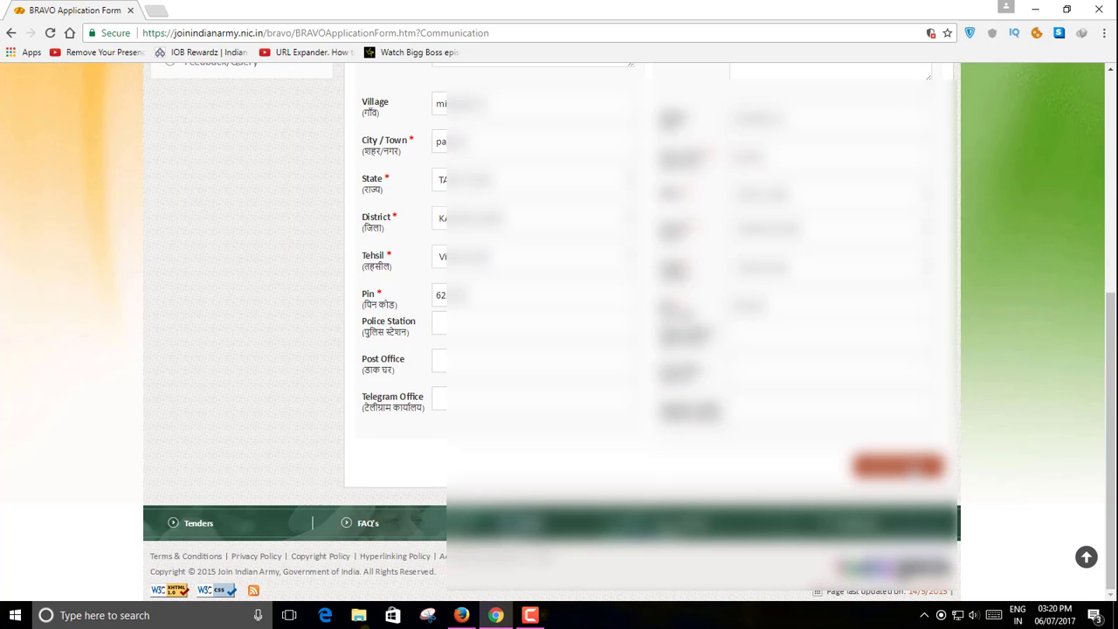
left_click(897, 465)
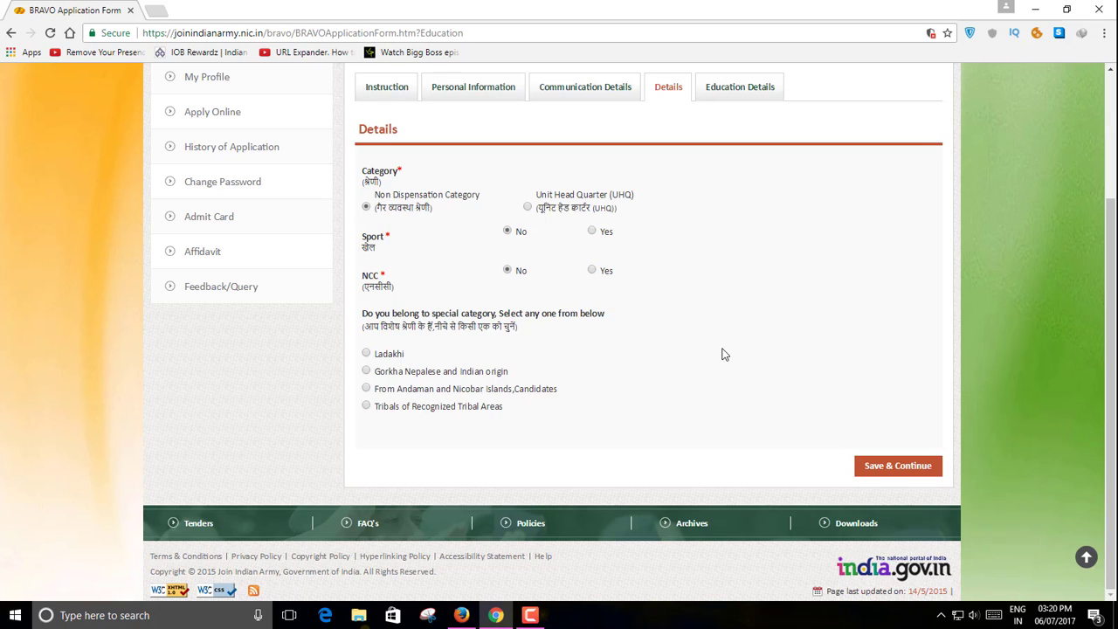
- Save the Details section and begin a 10th-class education record under STATE BOARD
left_click(894, 471)
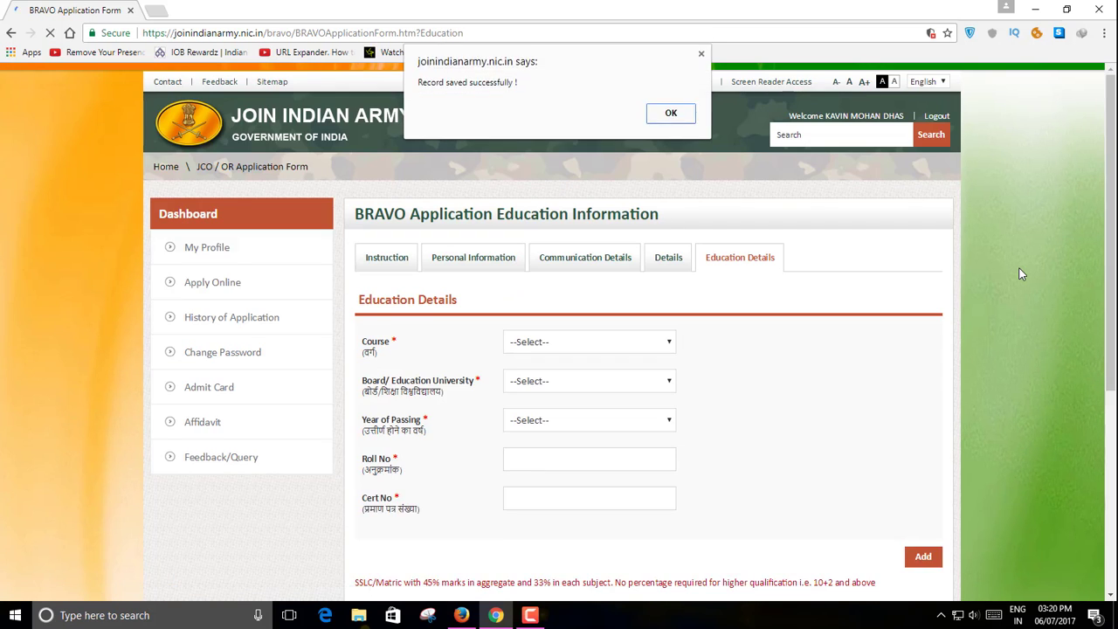
key("Return")
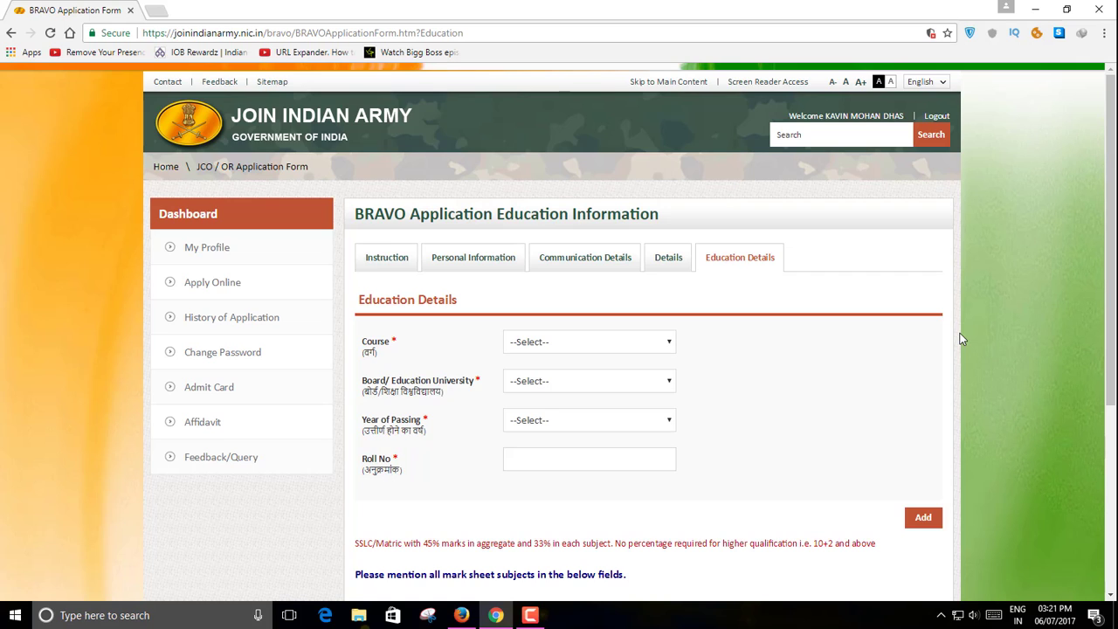
scroll(960, 339, "down", 2)
left_click(664, 202)
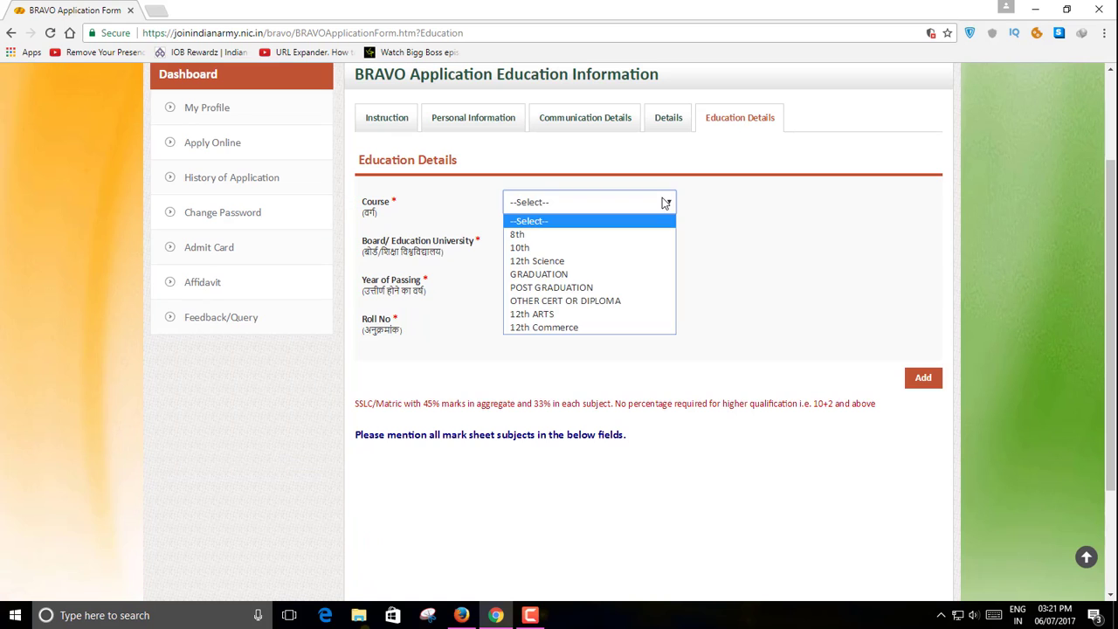
left_click(629, 248)
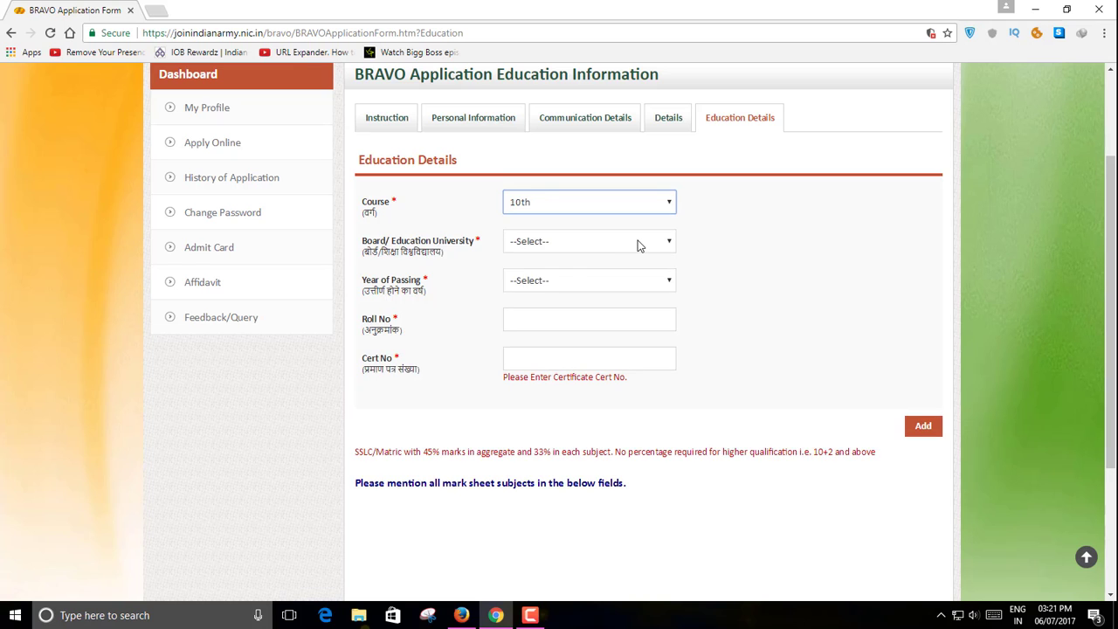
left_click(637, 244)
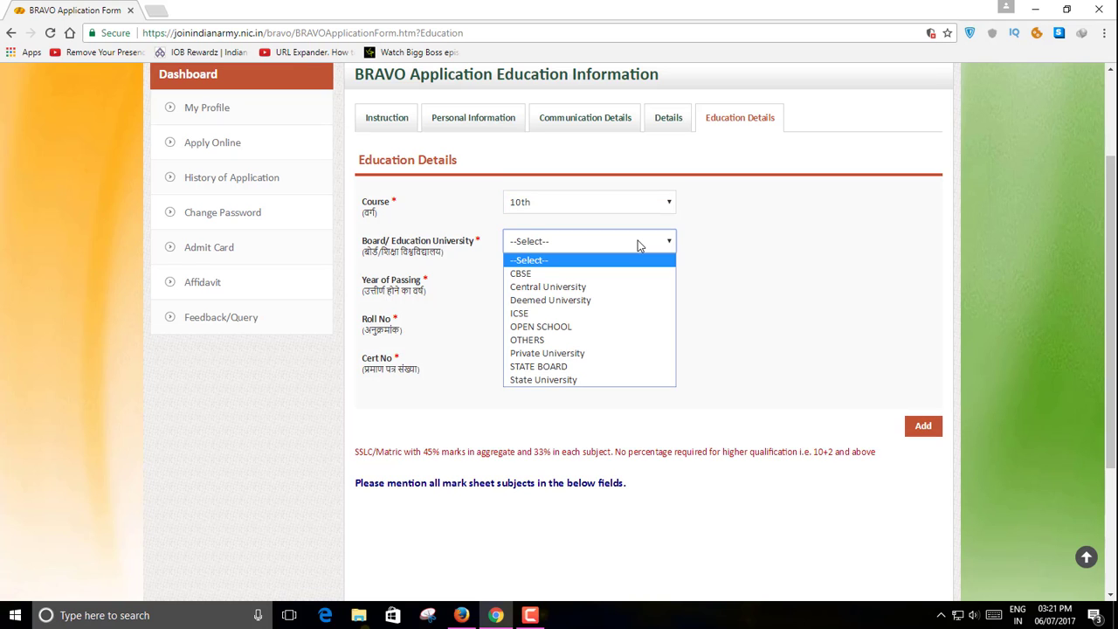
left_click(635, 368)
scroll(773, 320, "down", 1)
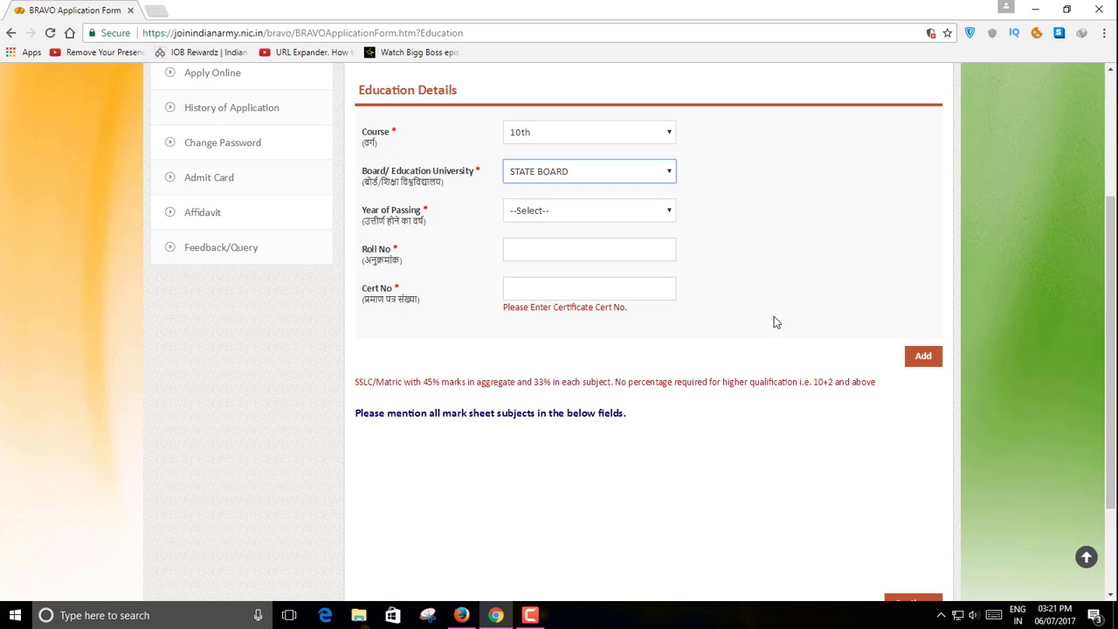
- Set the passing year to 2015, enter the roll and certificate numbers, and add the record
left_click(663, 213)
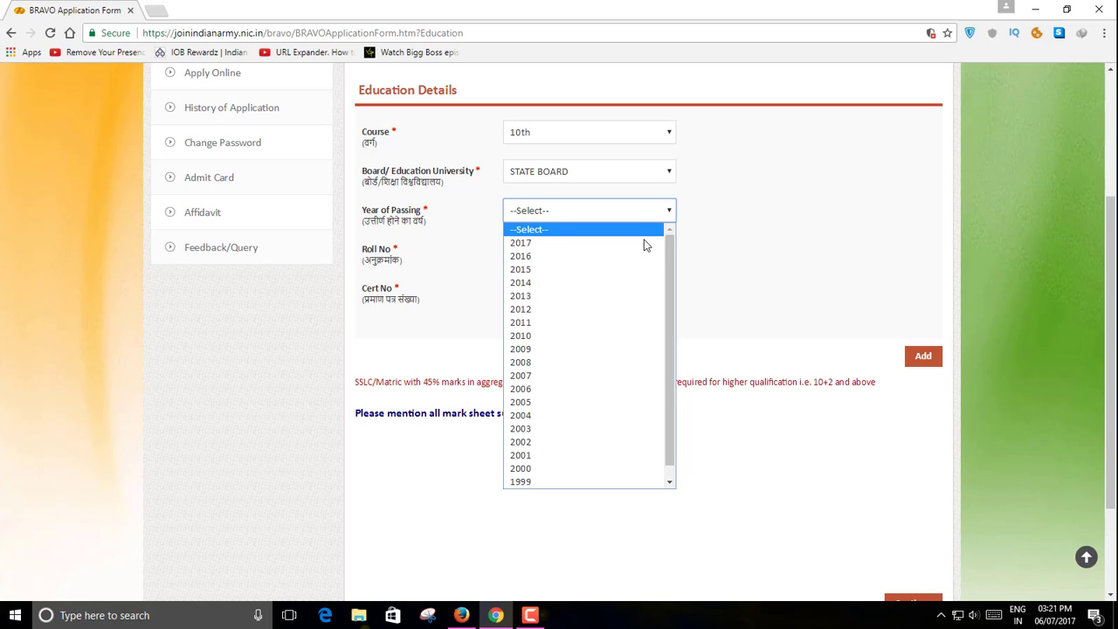
left_click(637, 270)
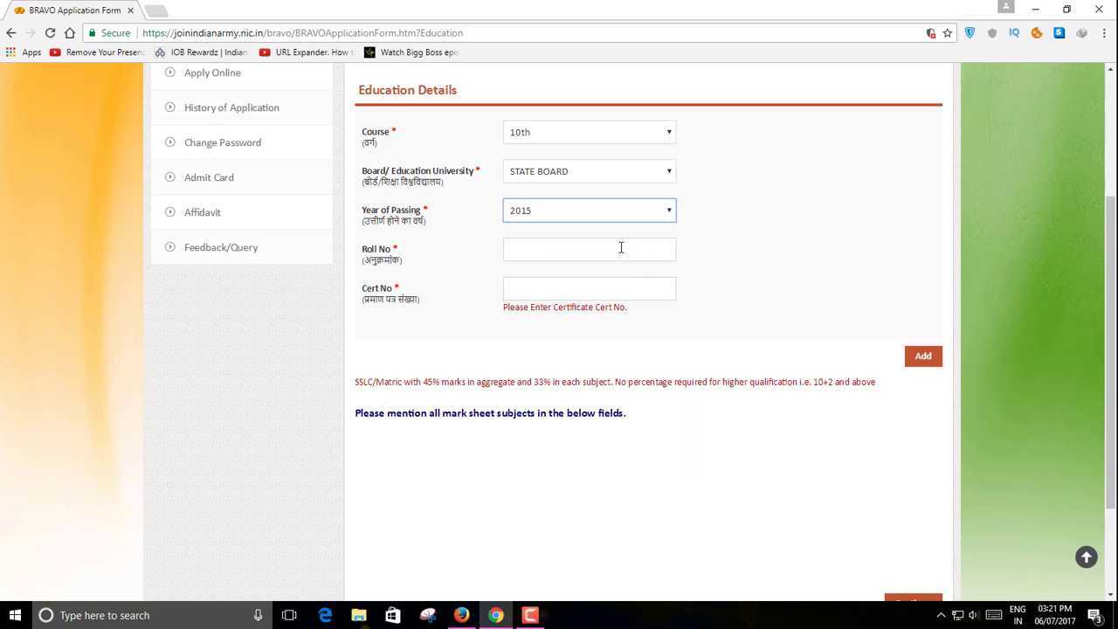
left_click(621, 248)
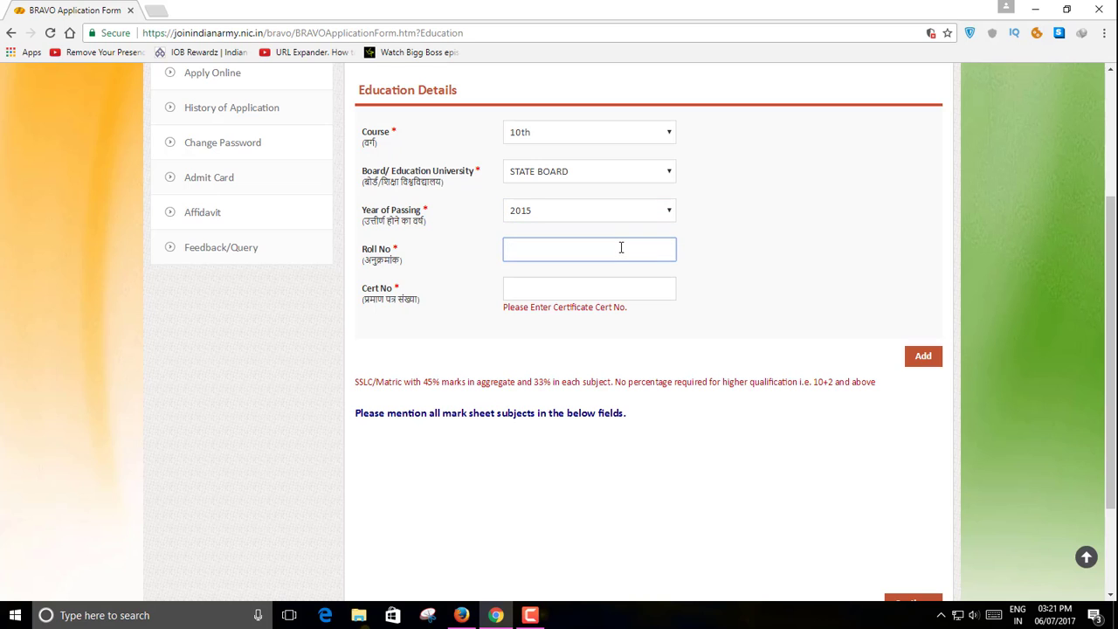
left_click(576, 294)
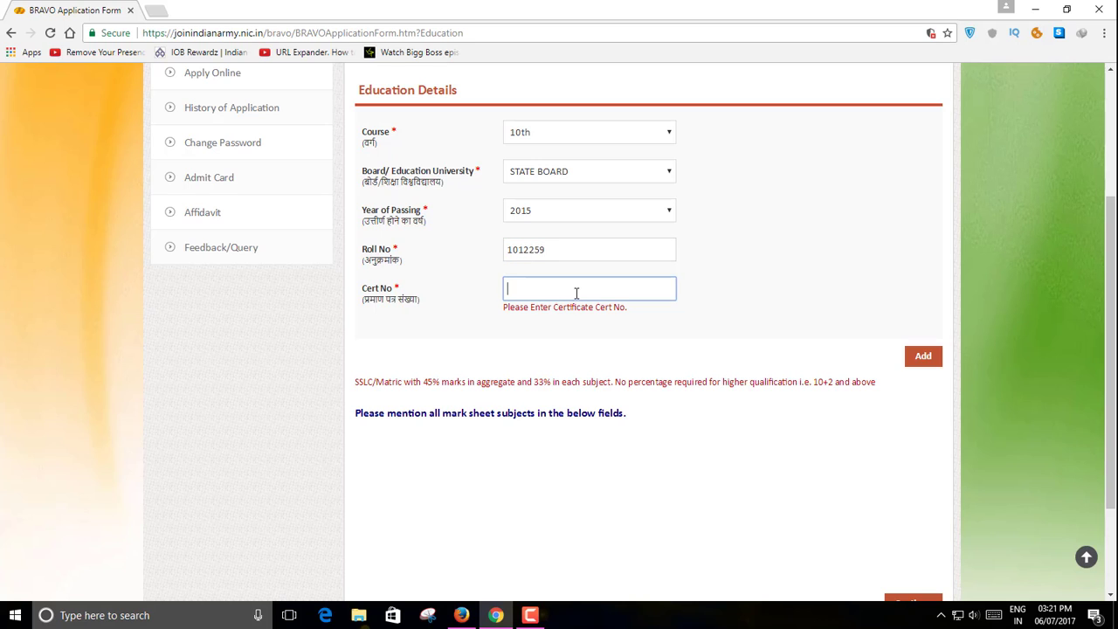
left_click_drag(899, 323, 949, 383)
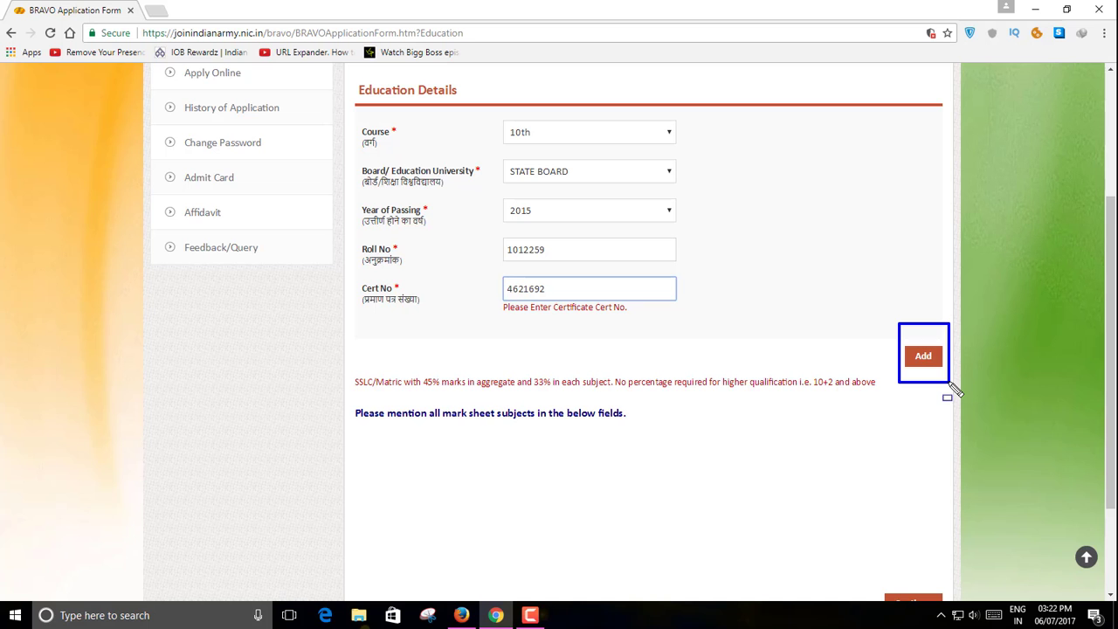
left_click(928, 348)
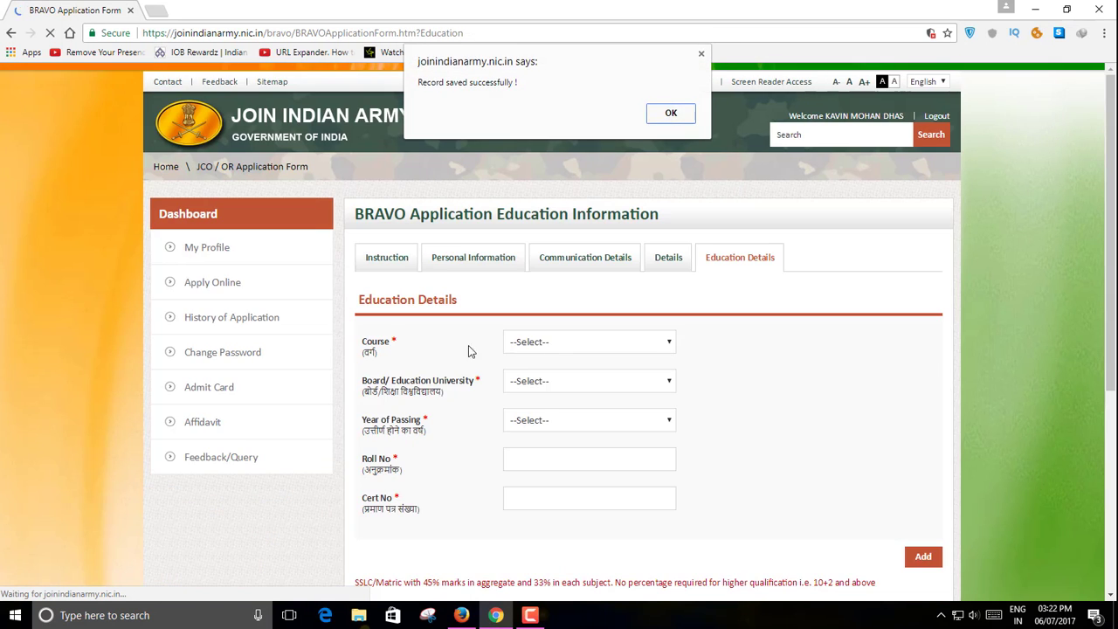
- Add a custom subject row 'Tamil' under Others with 62 out of 100 marks
left_click(683, 114)
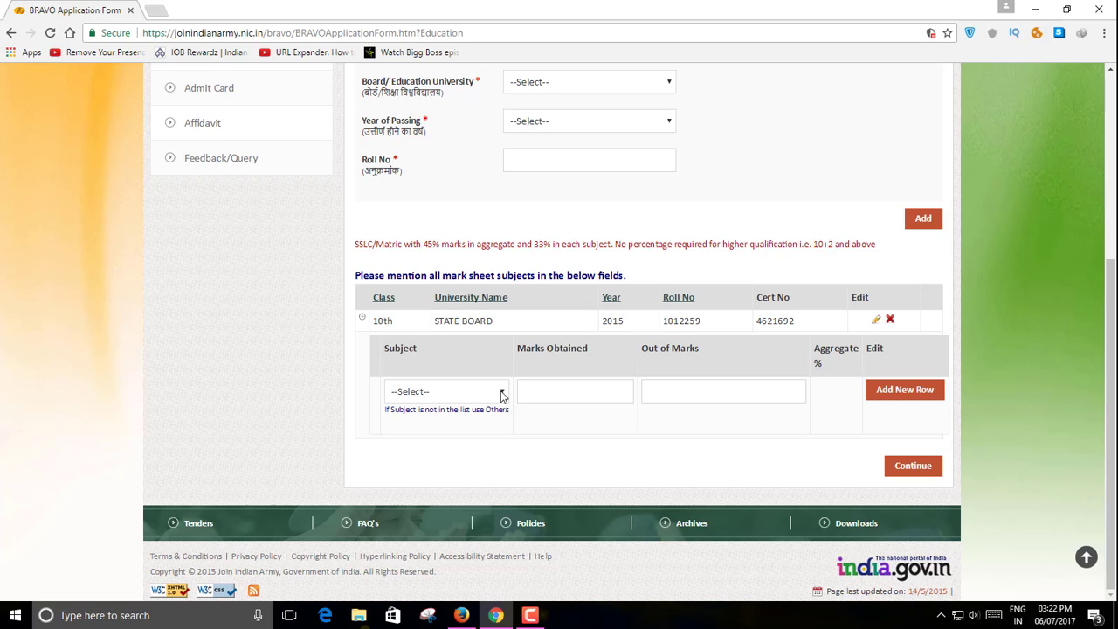
left_click(502, 396)
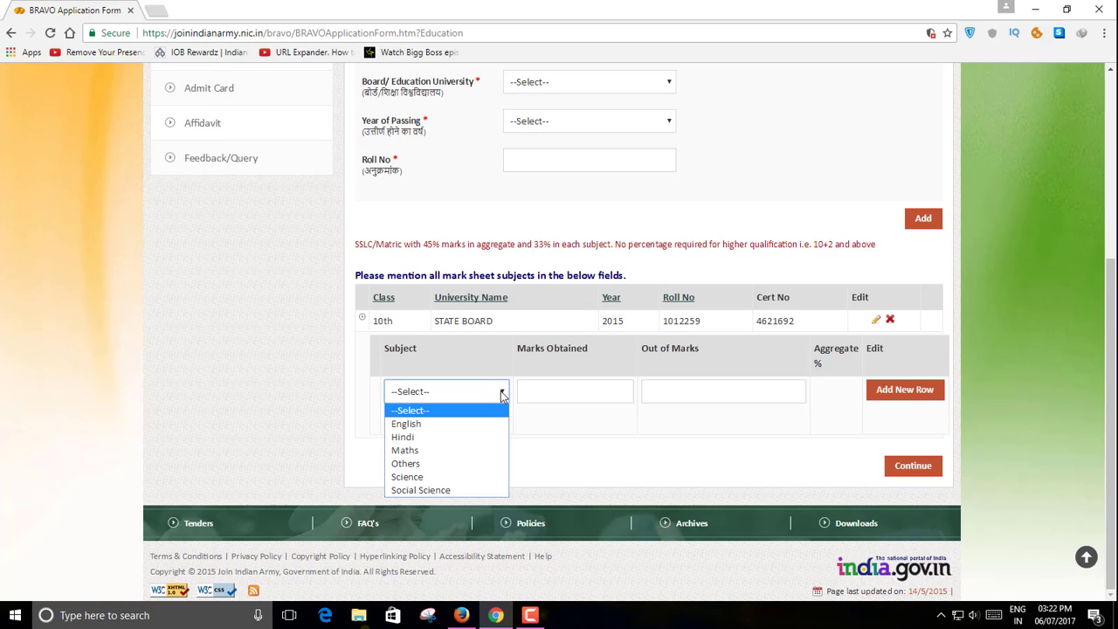
left_click(447, 464)
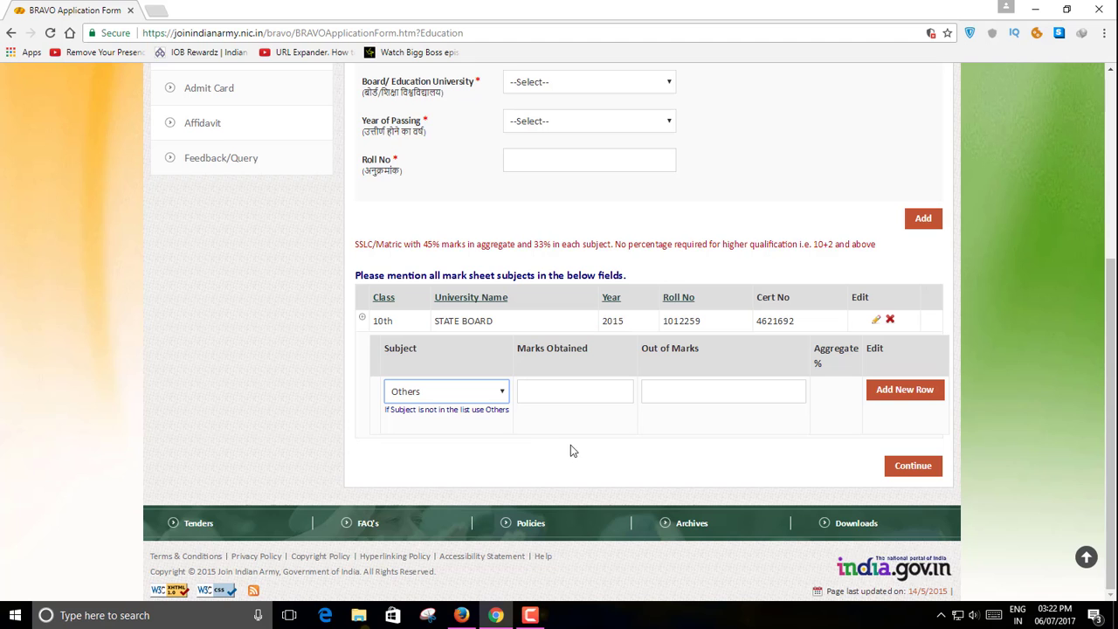
scroll(571, 445, "up", 2)
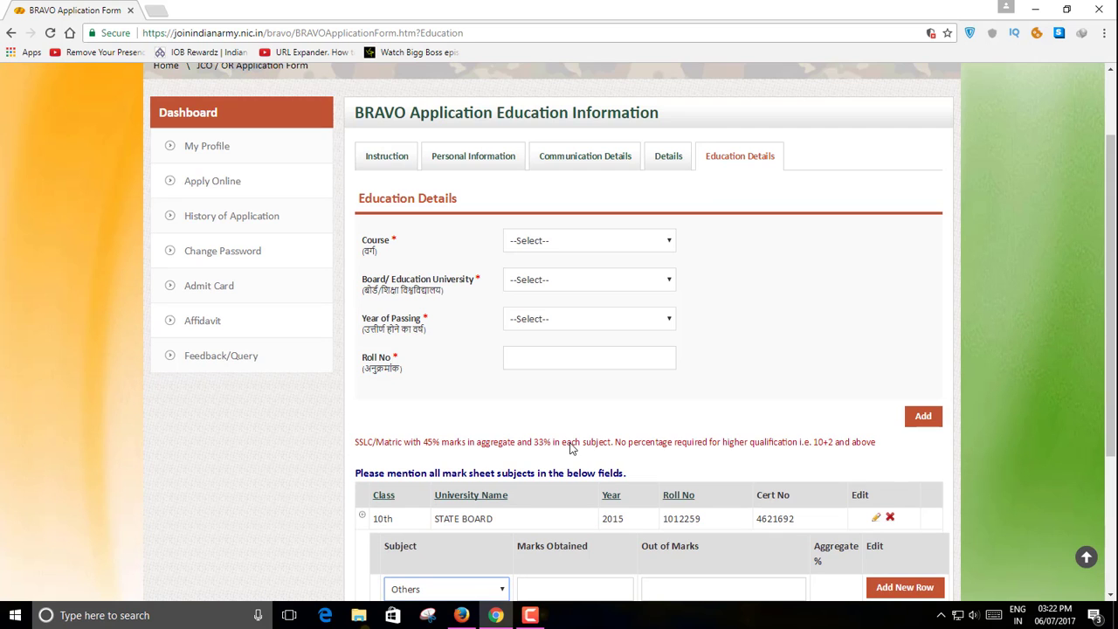
scroll(571, 446, "down", 2)
left_click(453, 407)
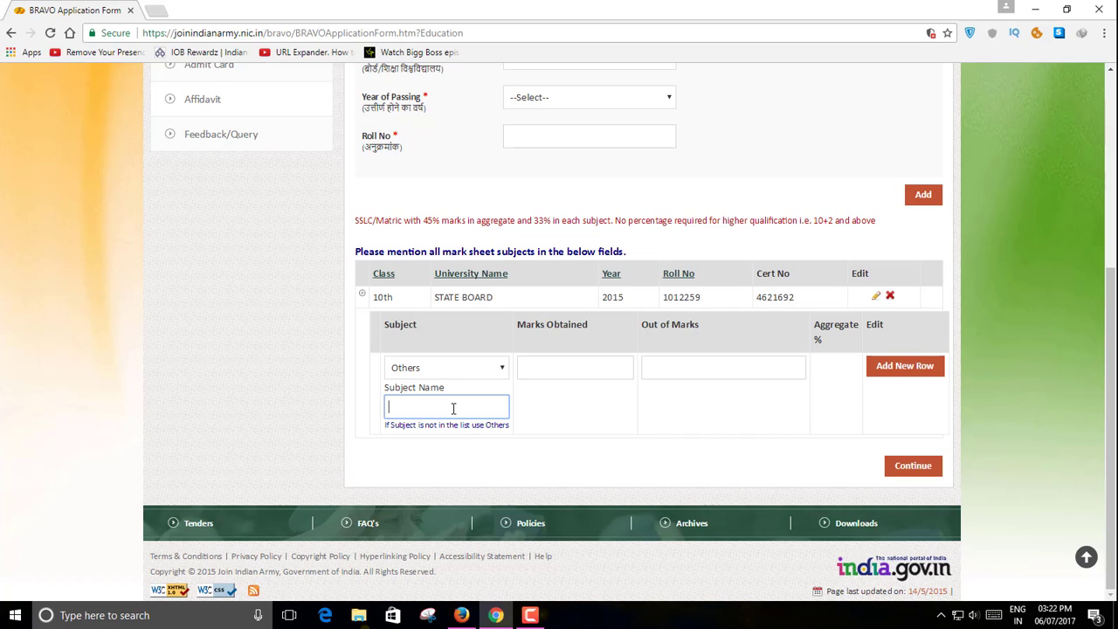
type("T")
type("amil")
left_click(569, 368)
type("62")
left_click(730, 361)
type("100")
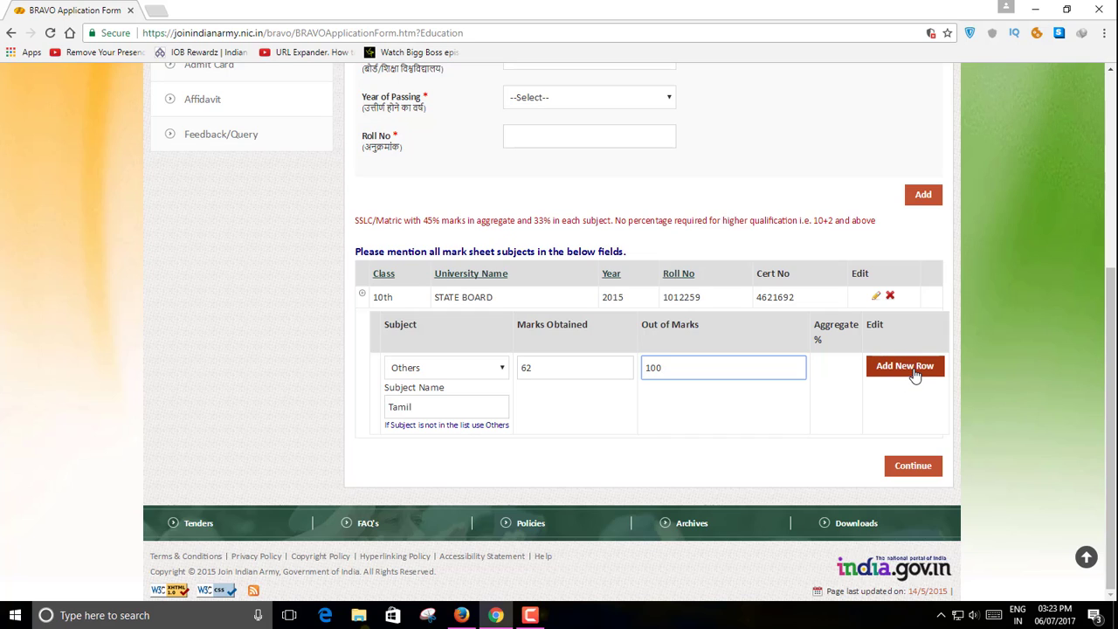
left_click(914, 367)
- Add an English subject row with 35 out of 100 marks
scroll(795, 360, "down", 1)
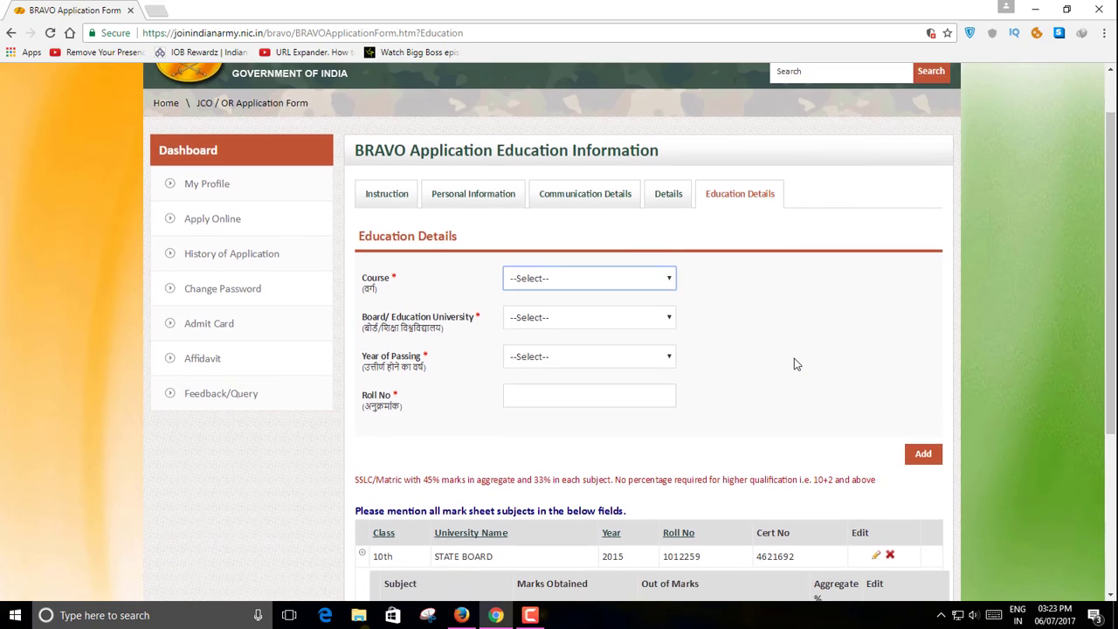
scroll(794, 363, "down", 1)
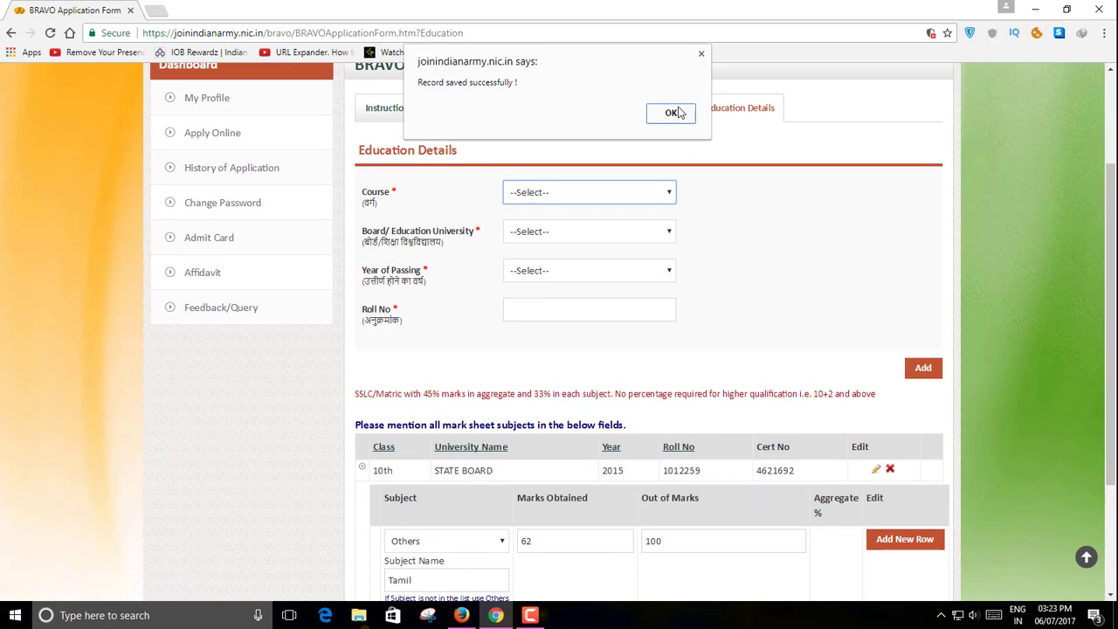
left_click(670, 113)
scroll(758, 294, "down", 2)
key("e")
left_click(565, 382)
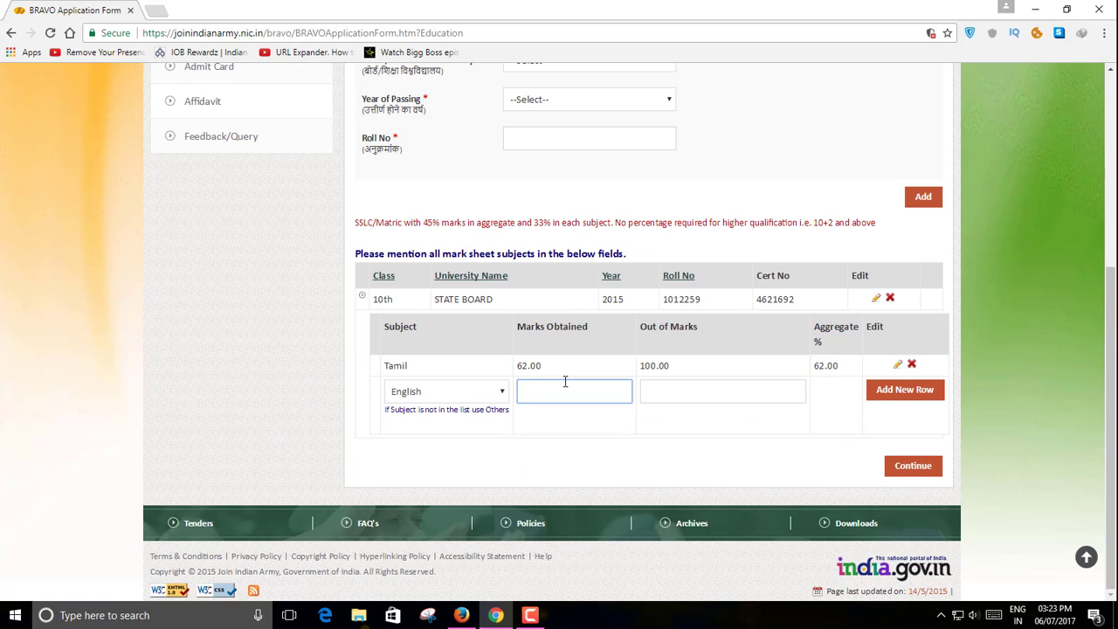
type("35")
left_click(668, 392)
type("100")
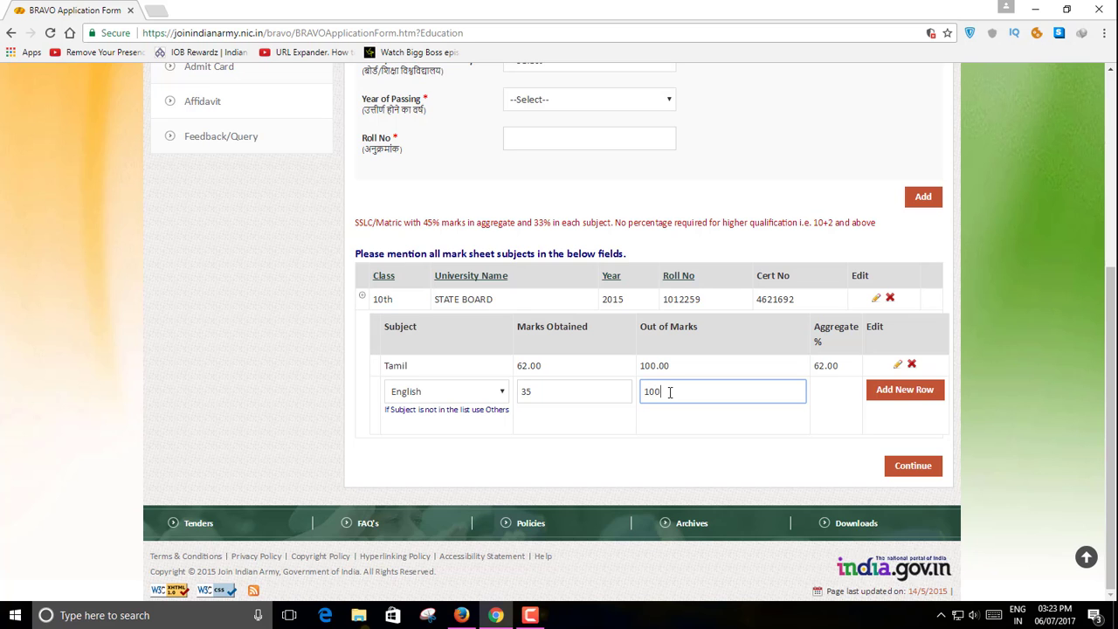
left_click(907, 400)
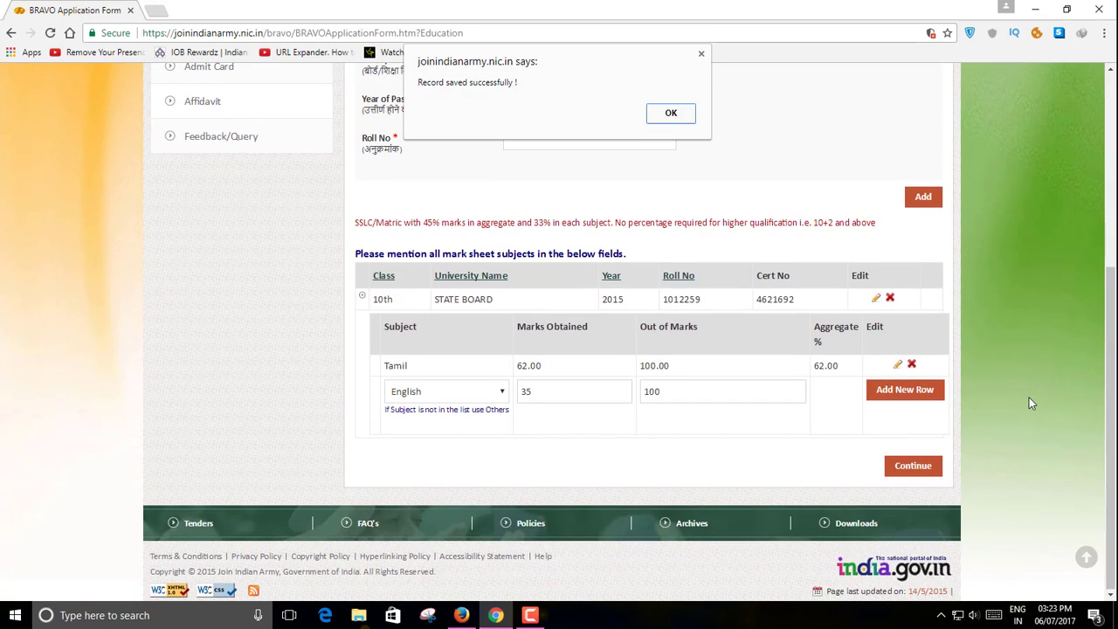
left_click(660, 118)
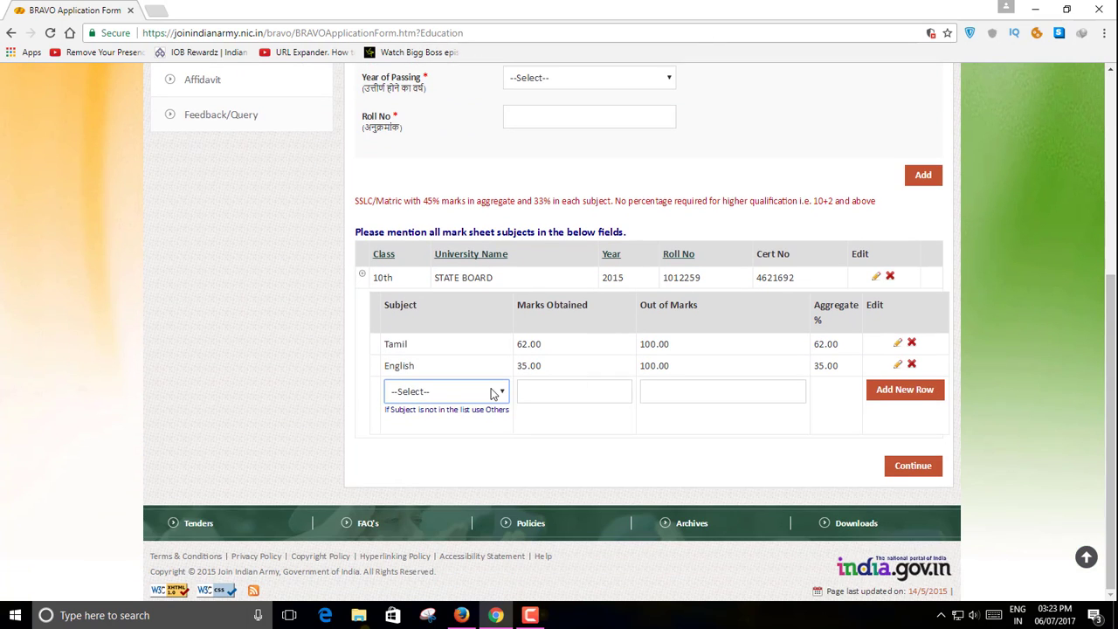
- Add a Maths subject row with 63 out of 100 marks
left_click(496, 392)
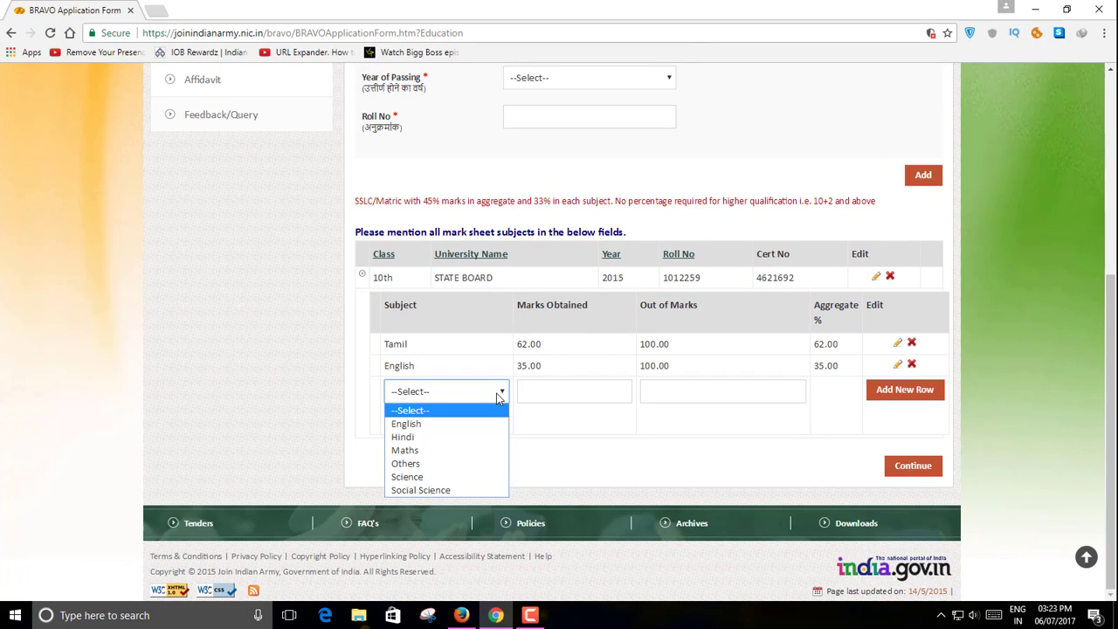
left_click(474, 450)
left_click(563, 387)
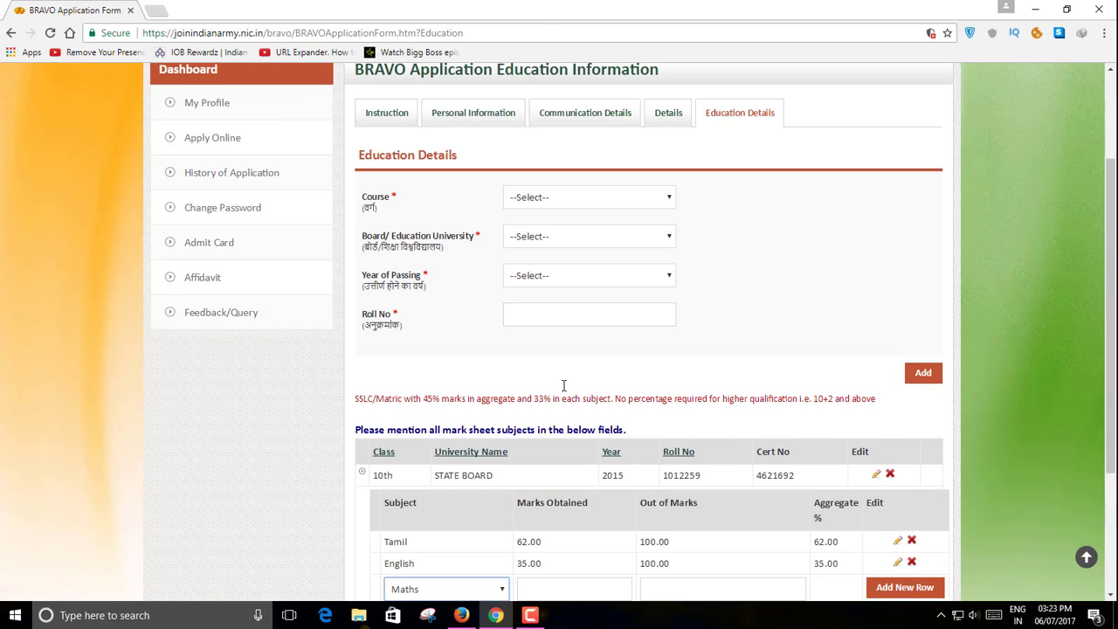
scroll(563, 385, "down", 2)
left_click(548, 394)
type("6")
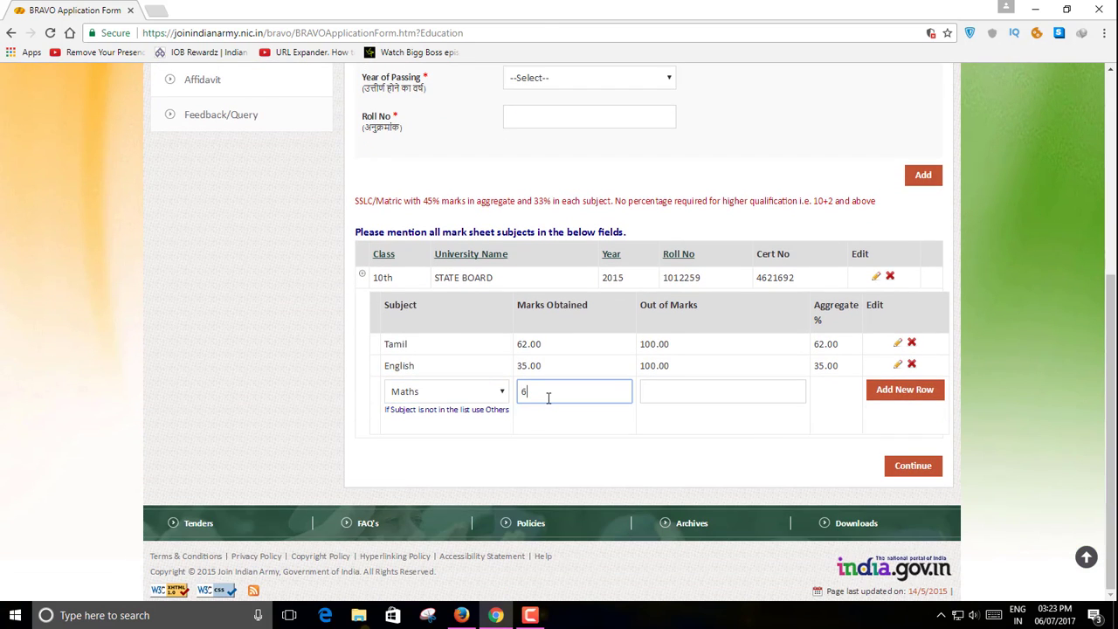
type("3")
left_click(654, 395)
type("1")
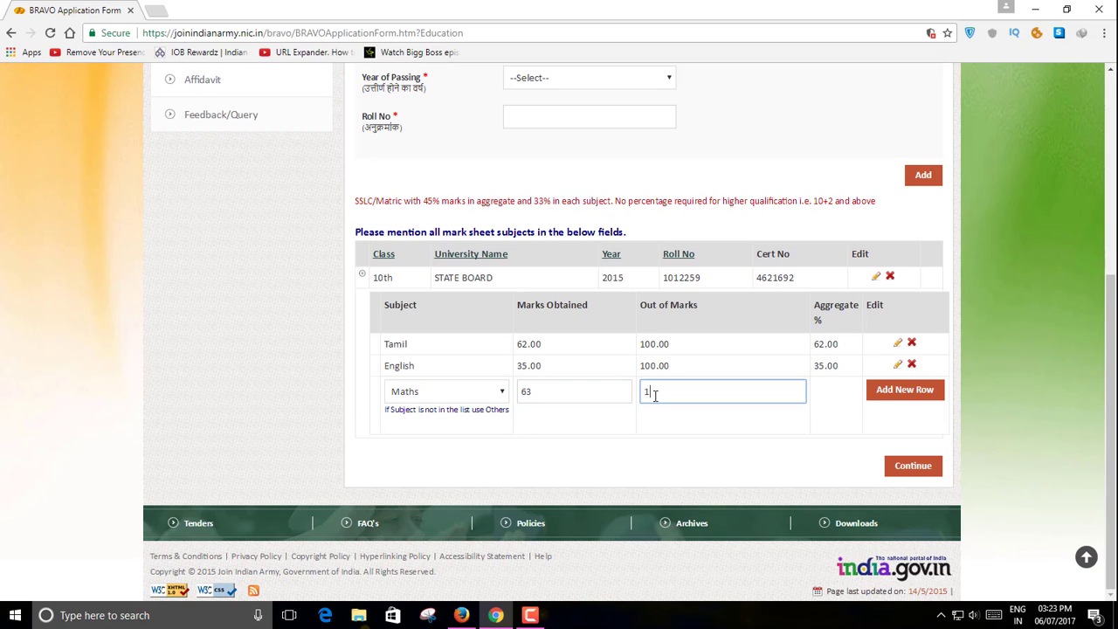
type("00")
left_click(900, 389)
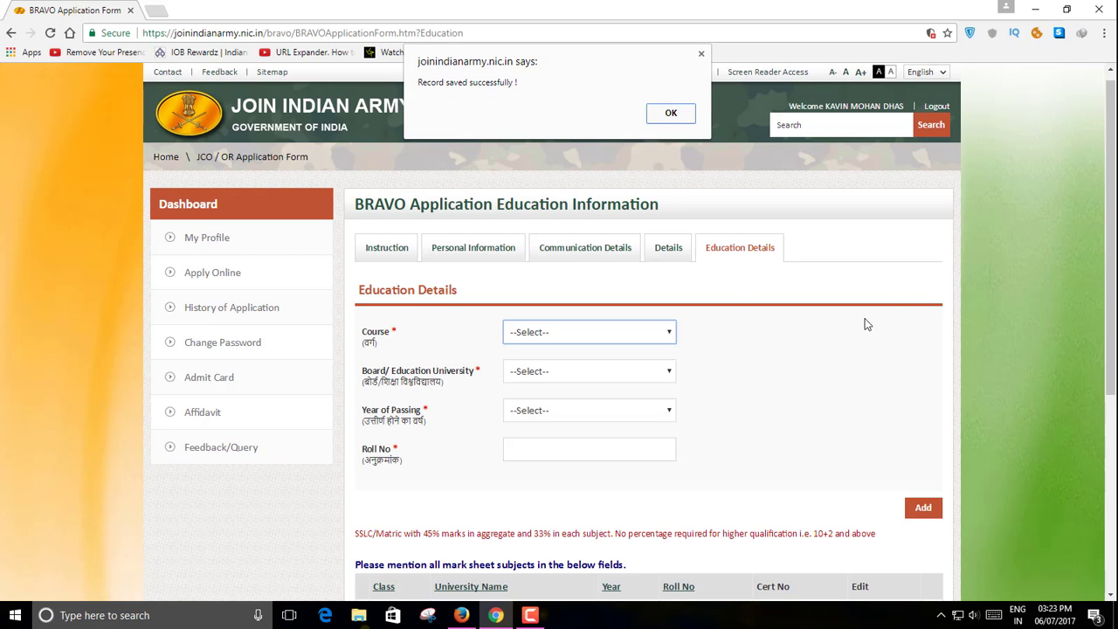
left_click(669, 113)
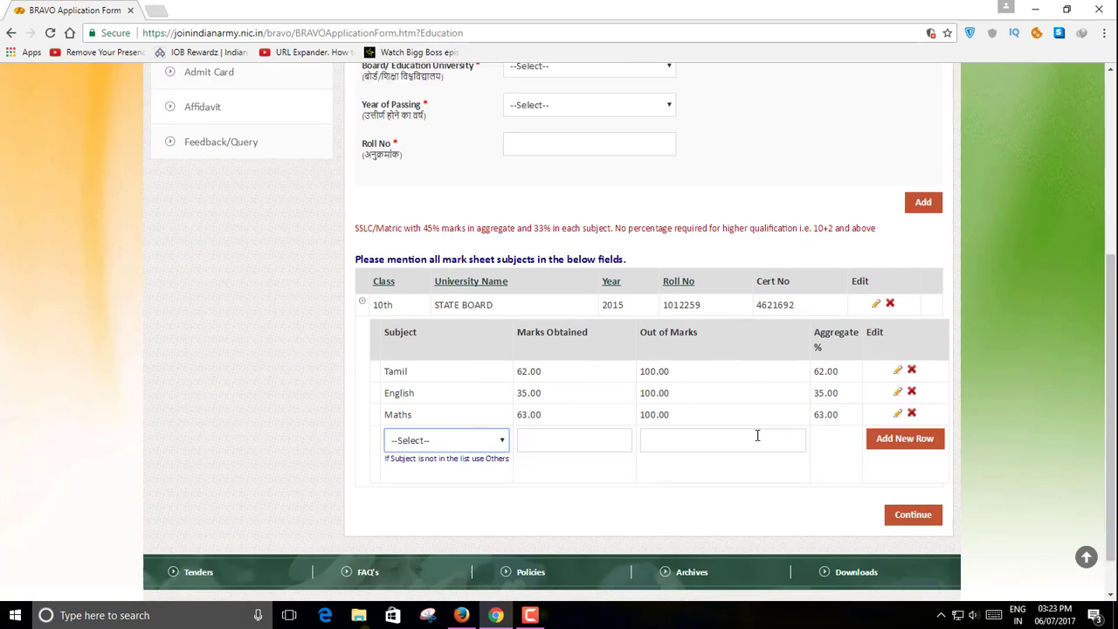
scroll(757, 435, "down", 1)
- Add the Science and Social Science rows with 84 and 56 out of 100
left_click(503, 392)
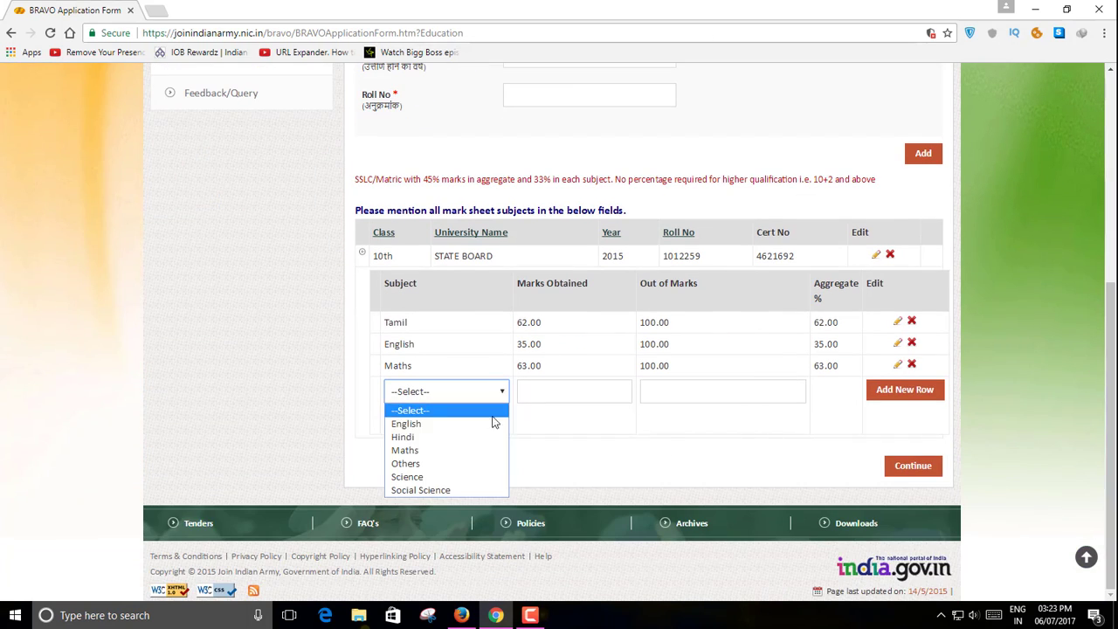
left_click(487, 477)
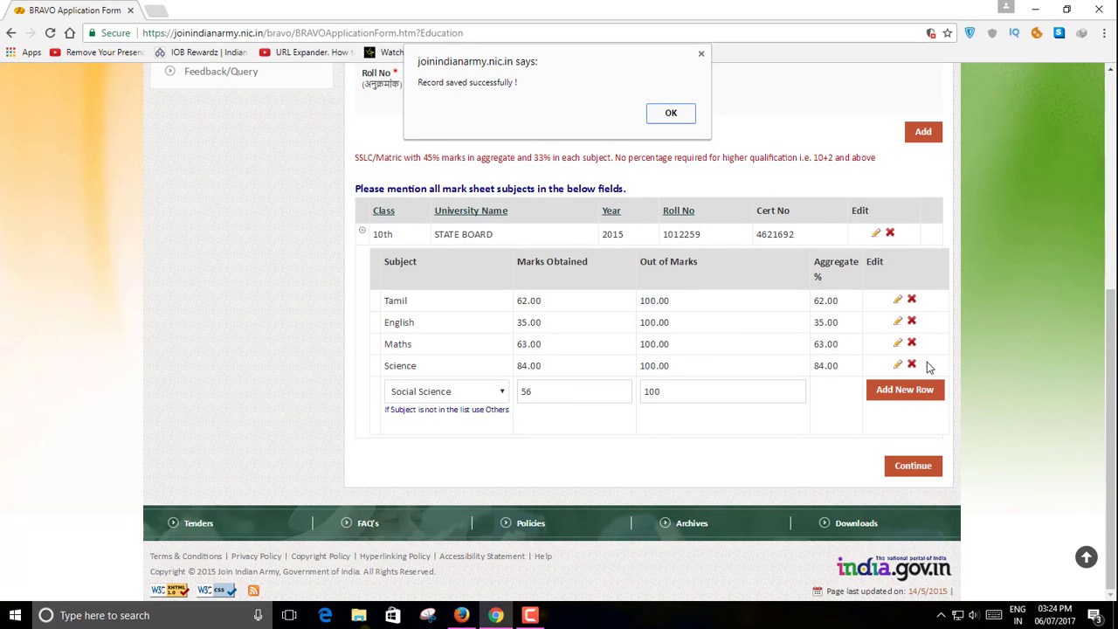
left_click(669, 112)
scroll(958, 493, "down", 3)
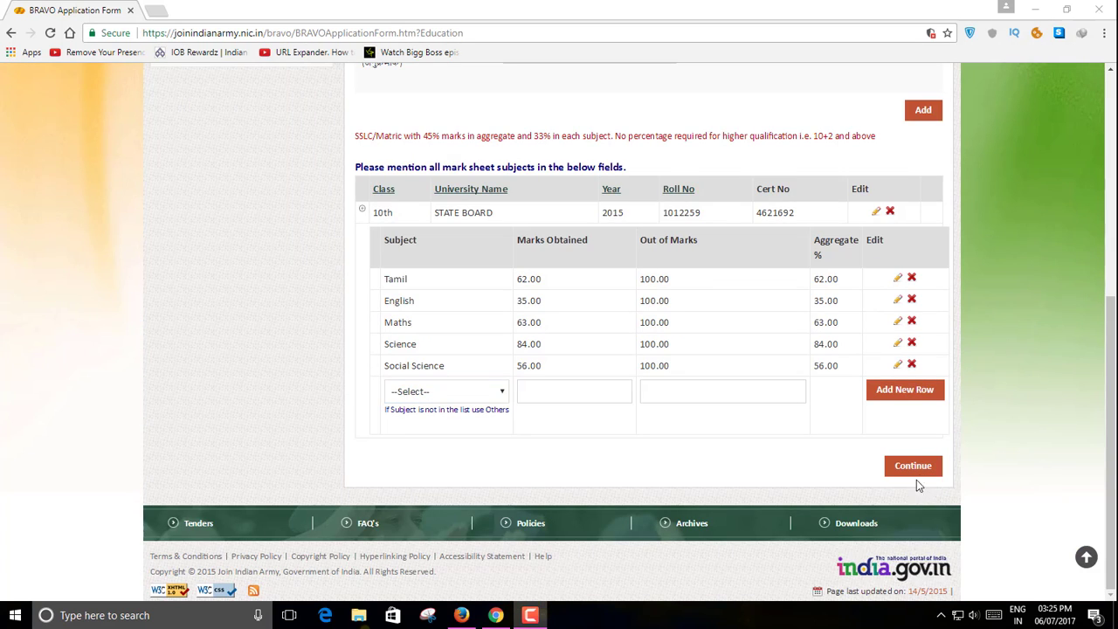
- Finish education details and continue with the Soldier General Duty (All Arms) application
left_click(916, 476)
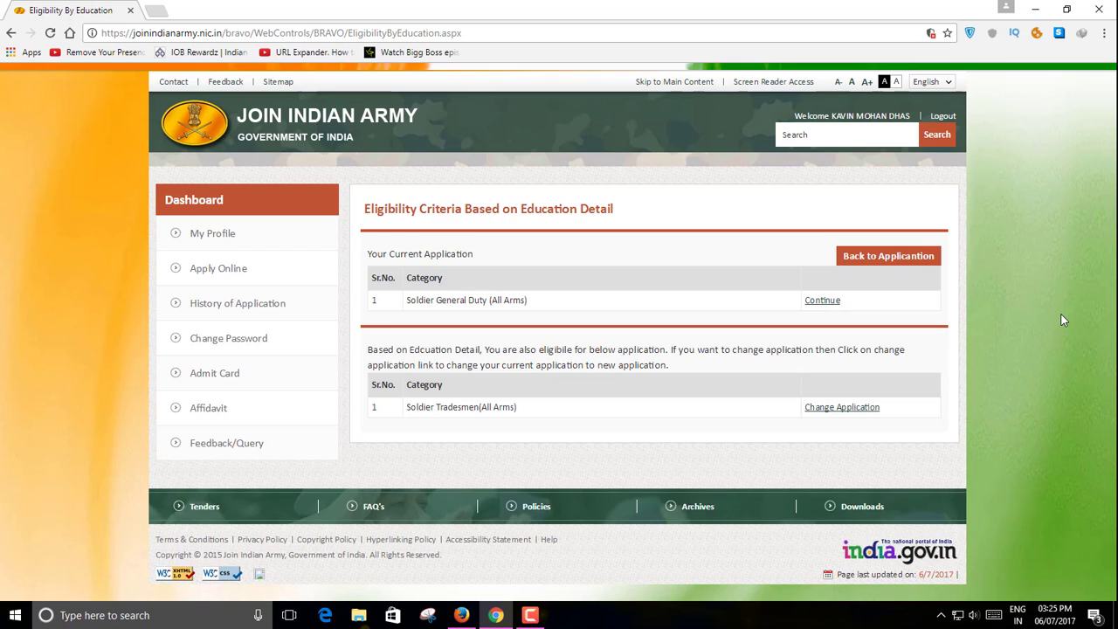
left_click(822, 301)
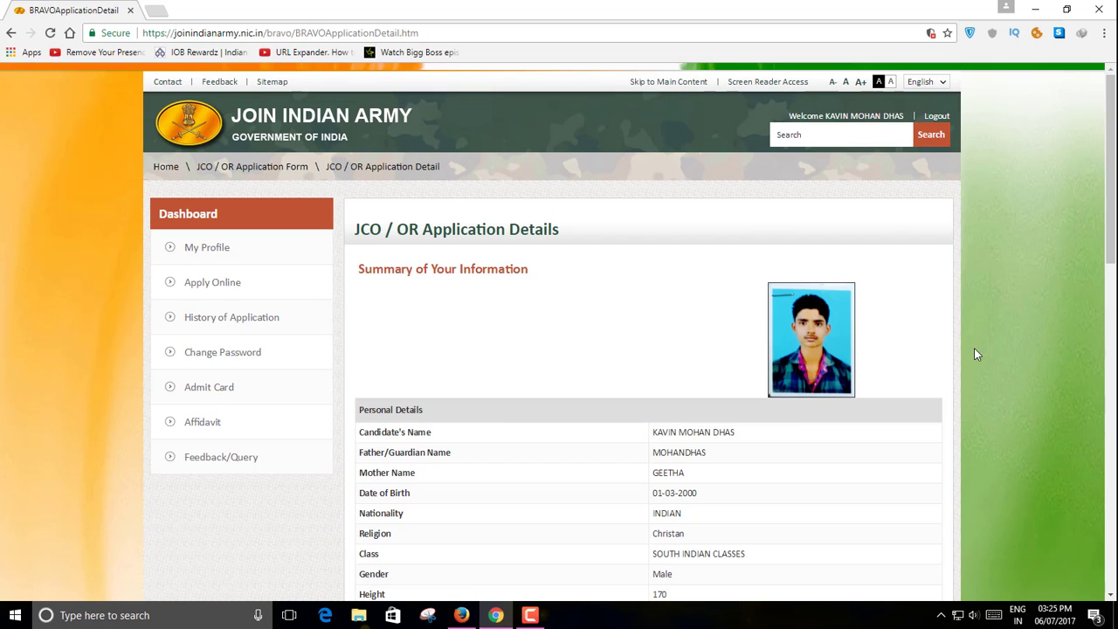
- Submit the JCO / OR application and download its Bravo Application PDF
scroll(975, 353, "down", 3)
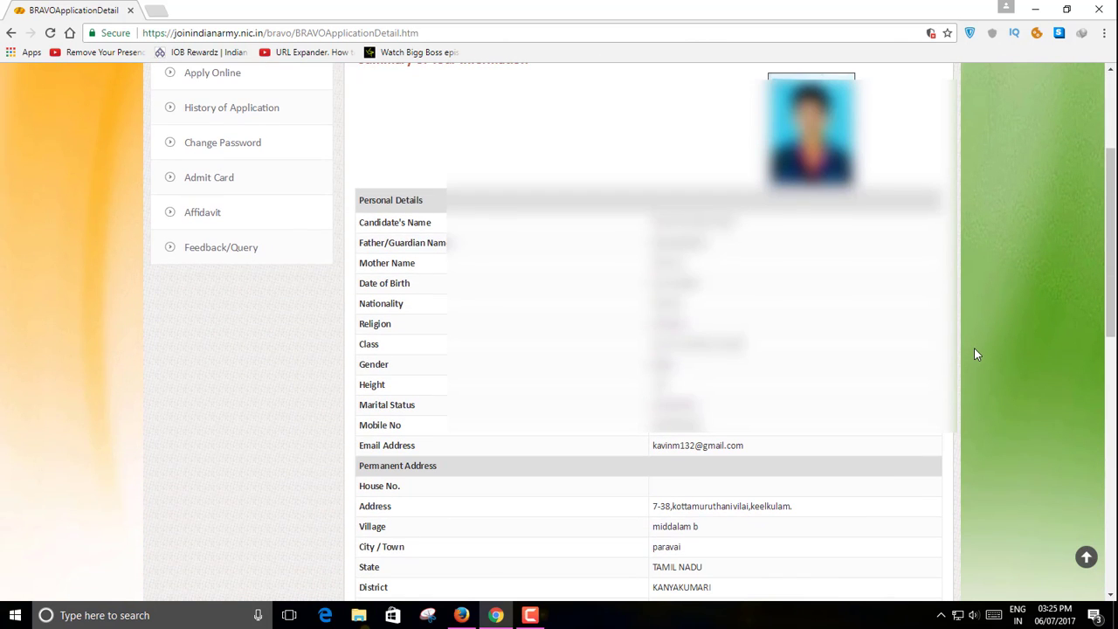
scroll(976, 346, "down", 5)
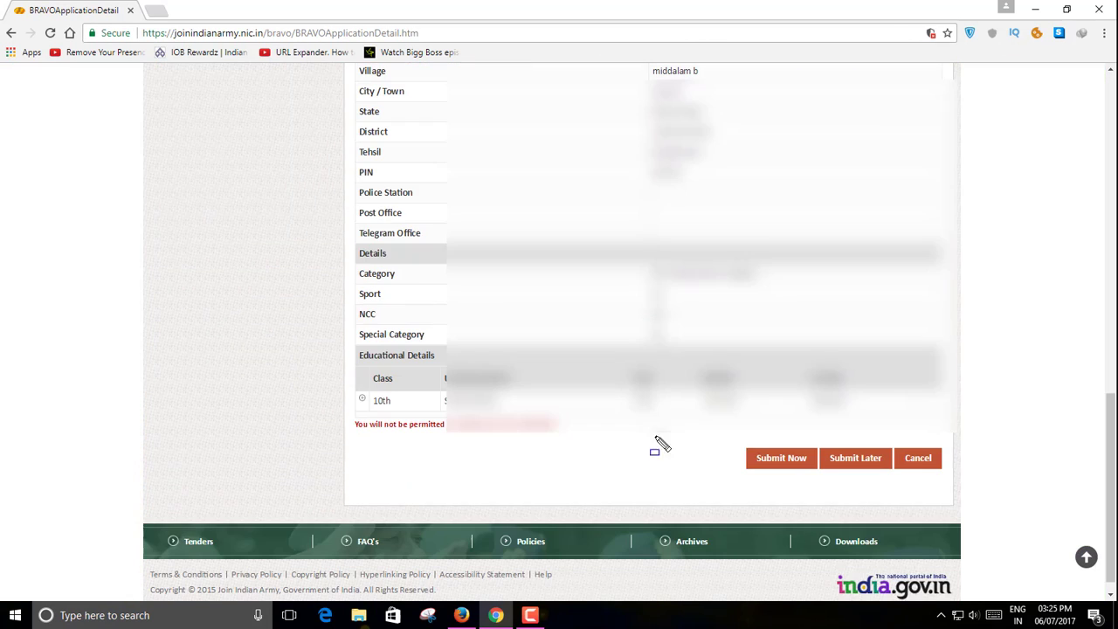
left_click_drag(718, 433, 819, 482)
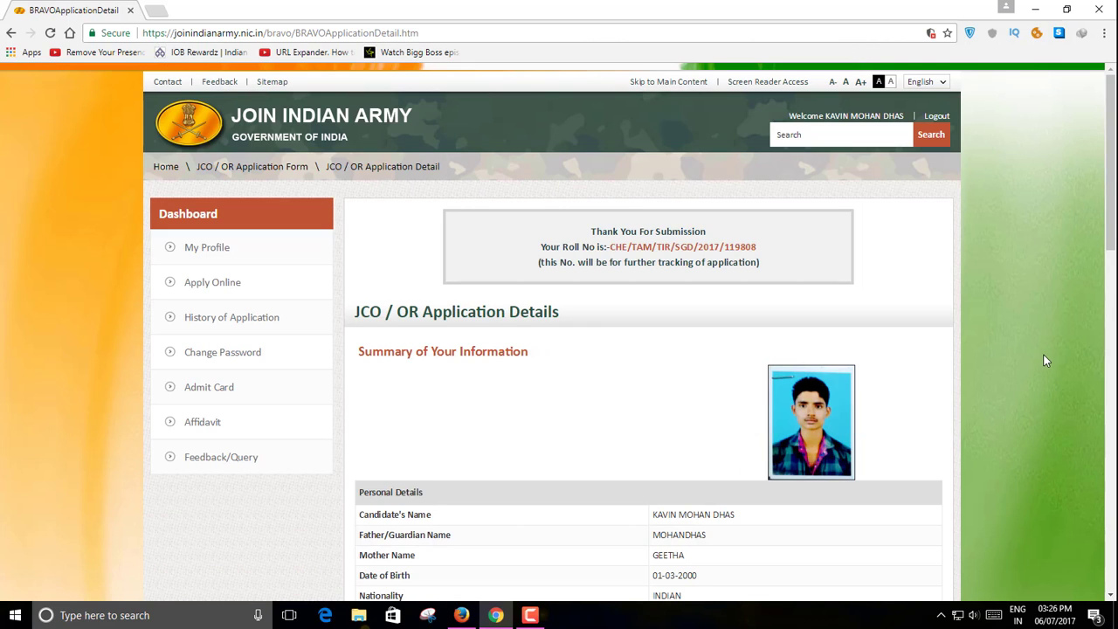
scroll(1034, 365, "down", 8)
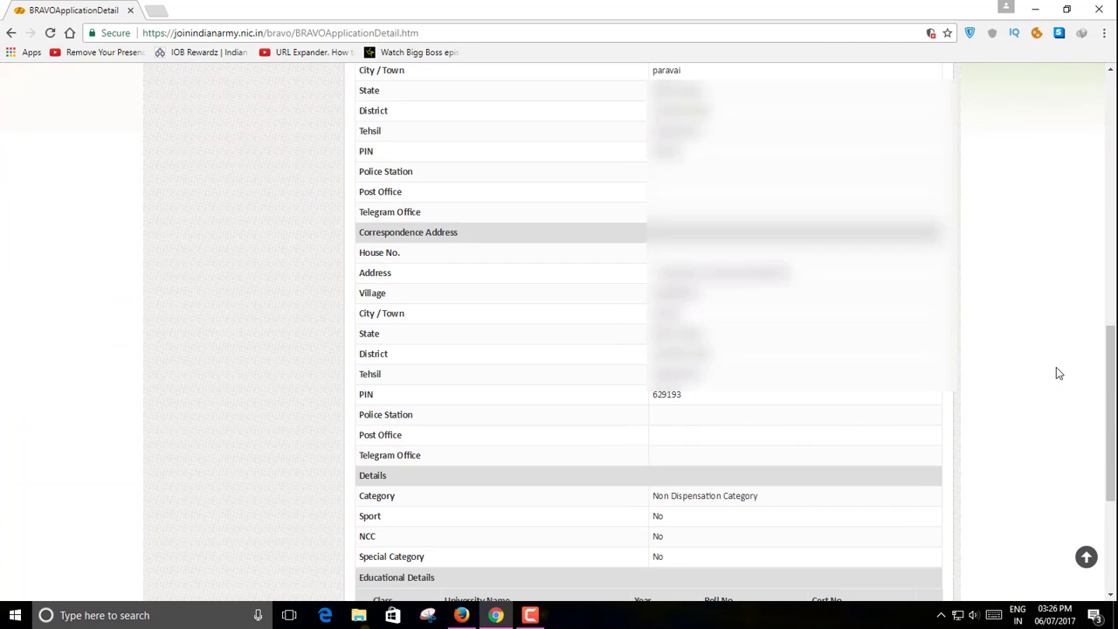
scroll(1057, 369, "down", 4)
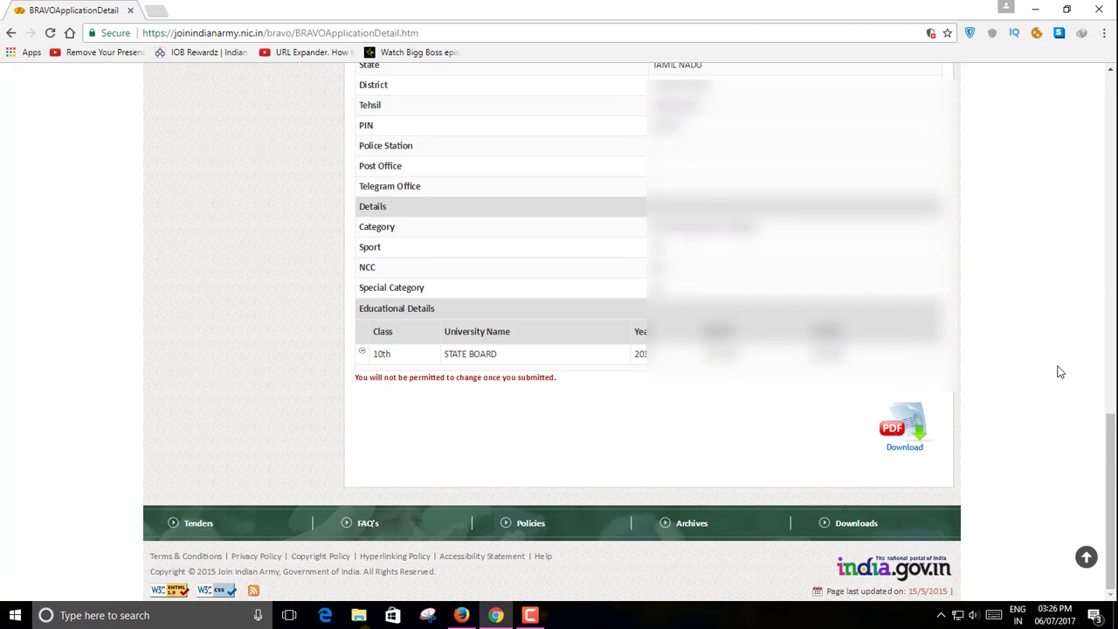
left_click(925, 418)
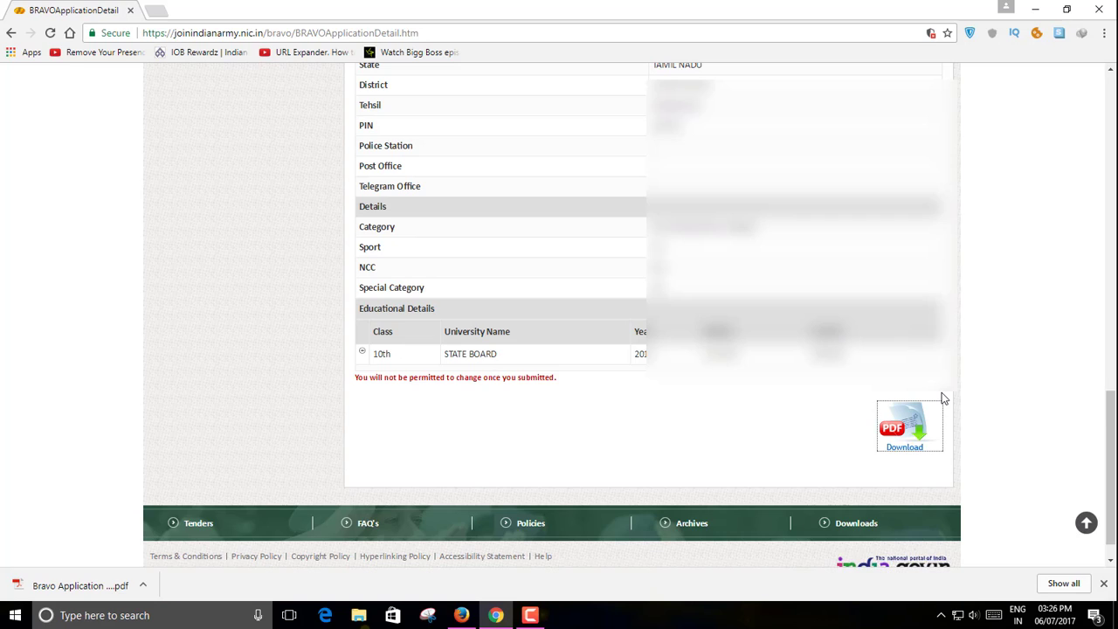